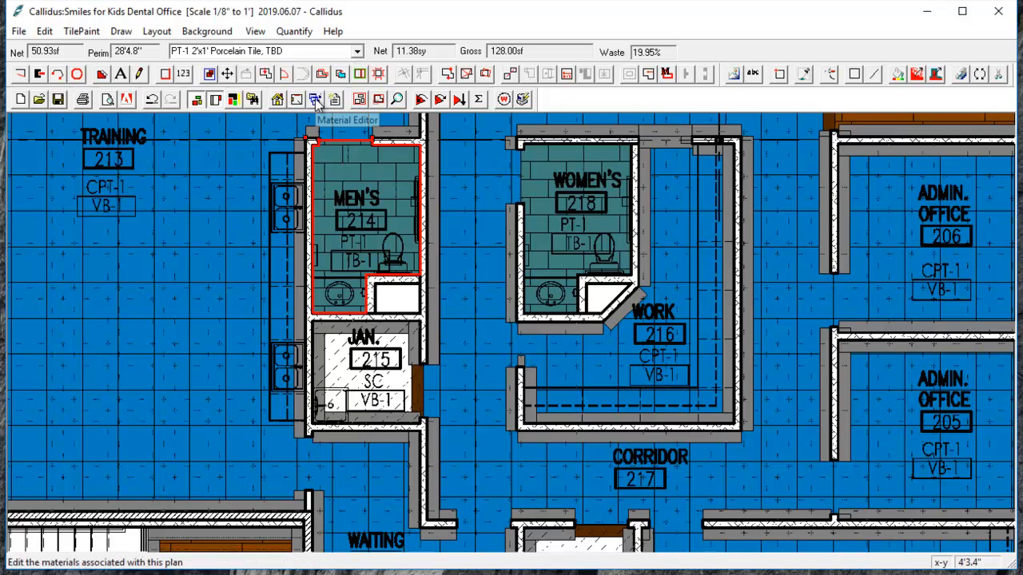
Step: Review the settings of the PT-1 Wall Tile 2'x1' Porcelain Tile material in the Material Editor
left_click(316, 98)
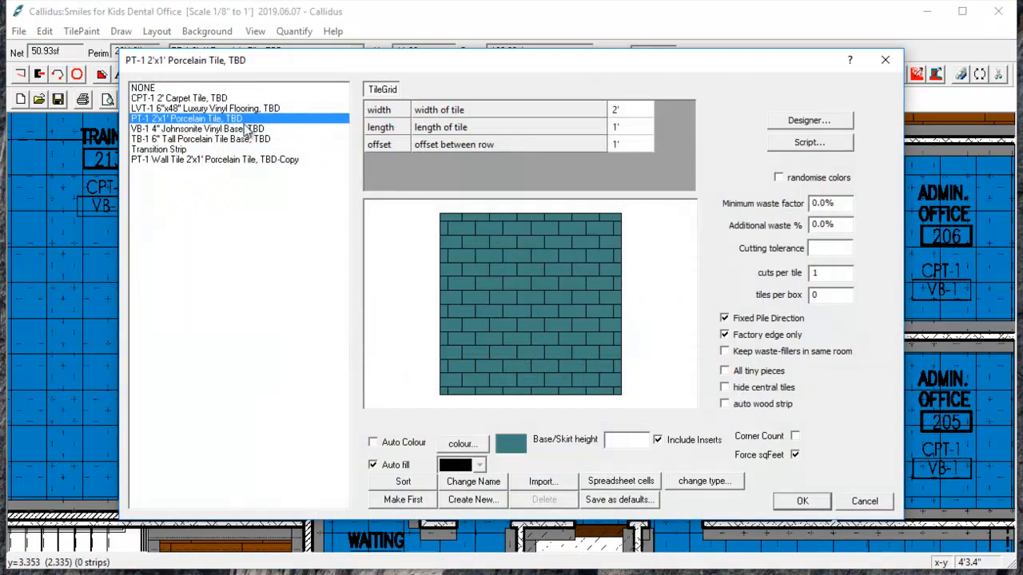
left_click(199, 160)
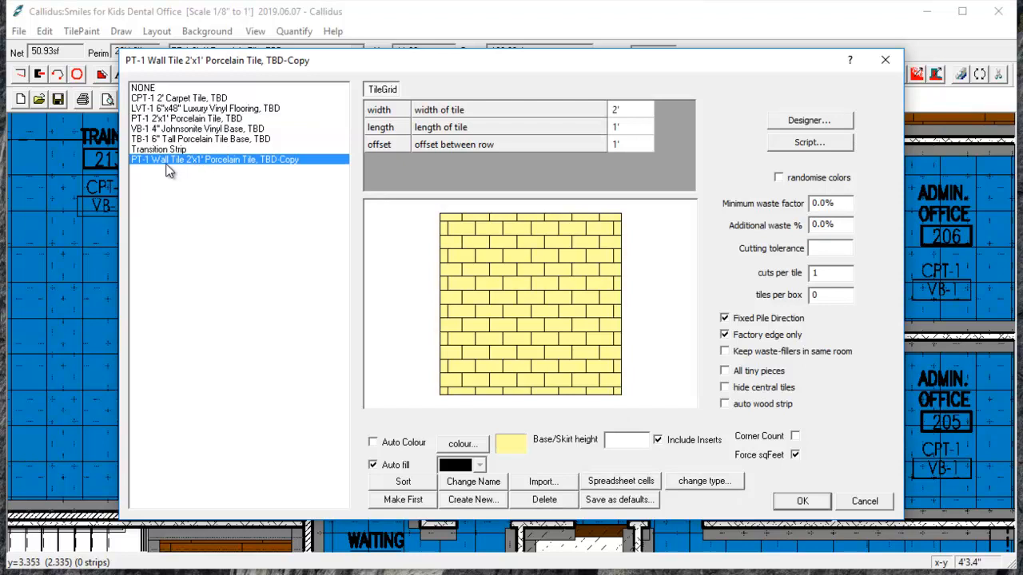
left_click(802, 501)
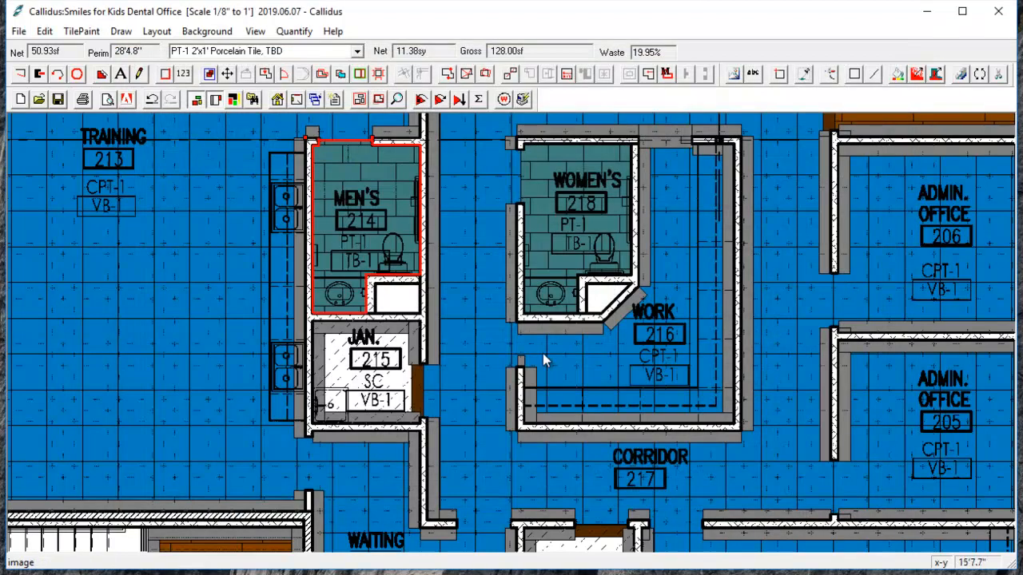
Step: Apply the PT-1 Wall Tile material as base to all non-common walls in all rooms using the PT-1 floor tile
left_click(166, 75)
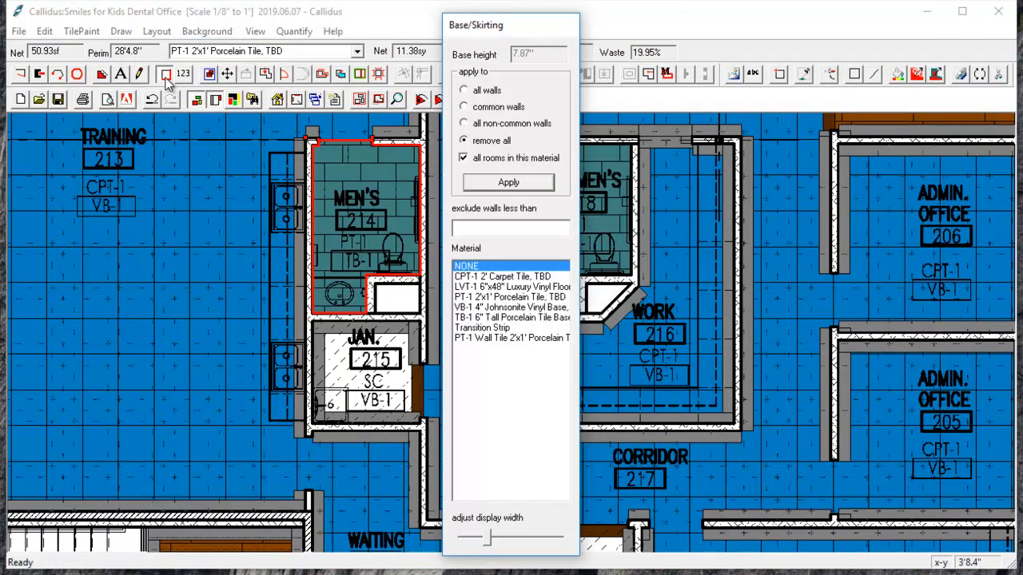
left_click_drag(480, 28, 91, 11)
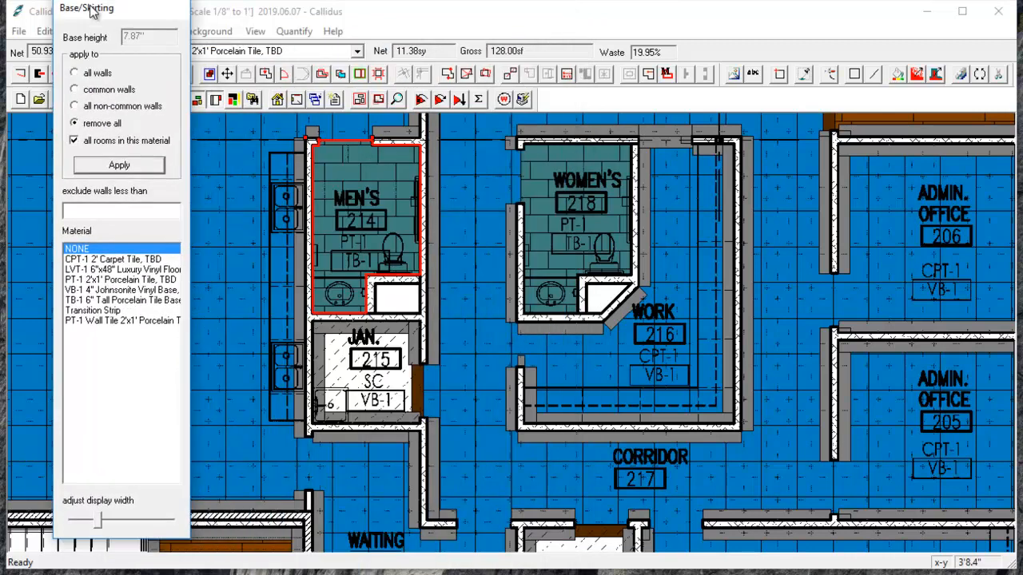
left_click(89, 320)
scroll(319, 141, "up", 2)
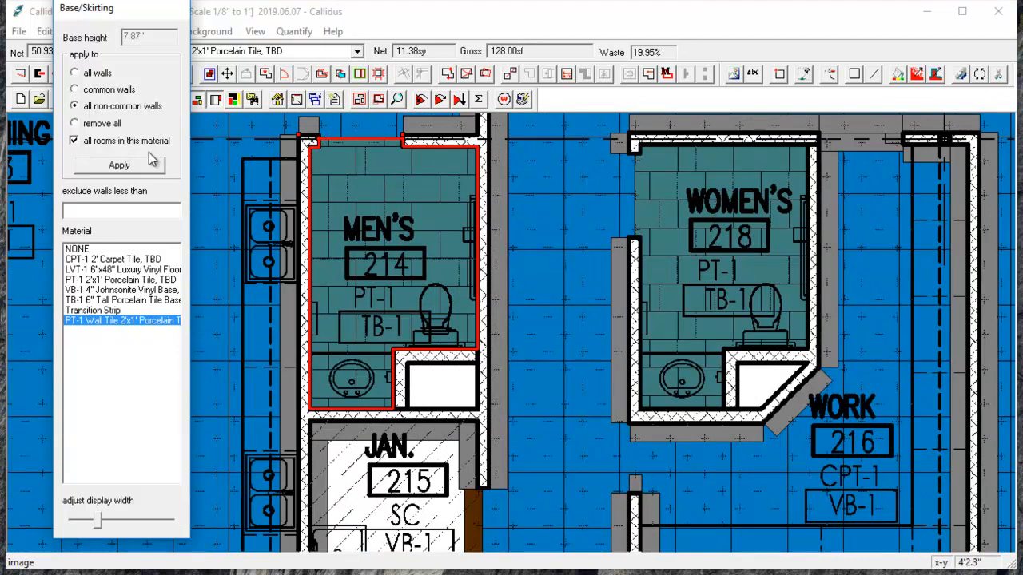
left_click(322, 168)
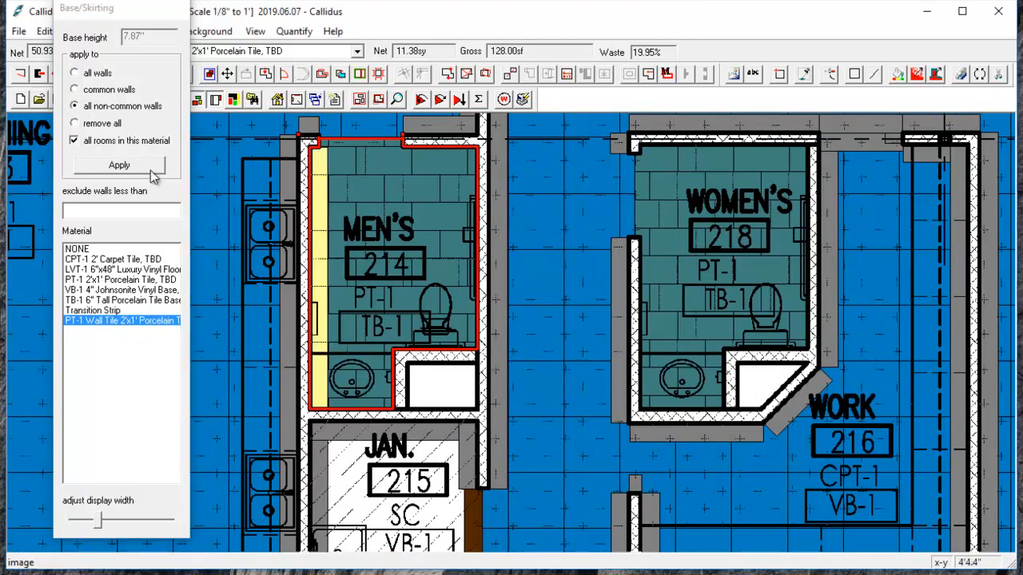
left_click(119, 165)
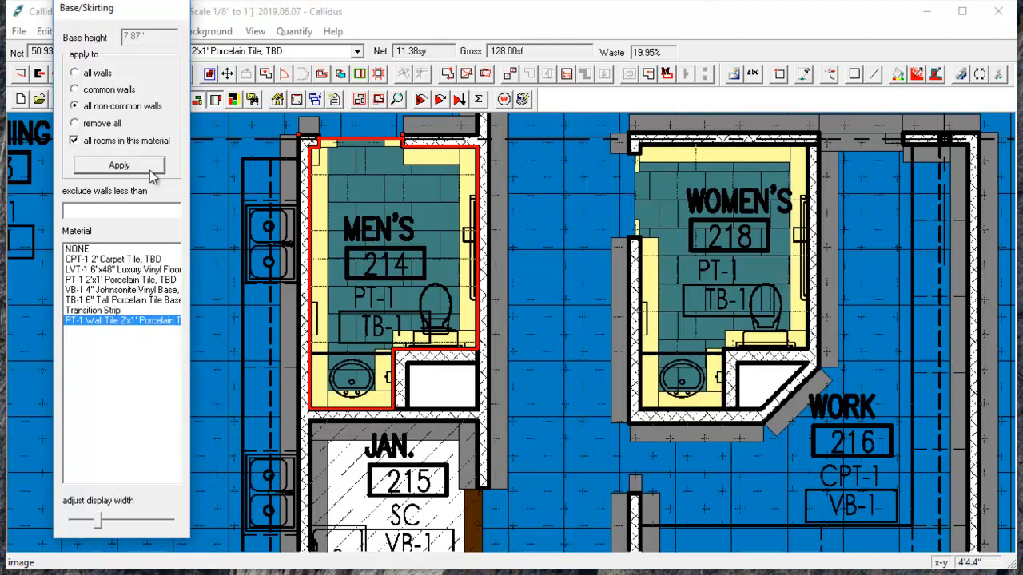
Step: Remove the wall tile base from the two short door jamb walls of Men's 214
scroll(306, 146, "up", 1)
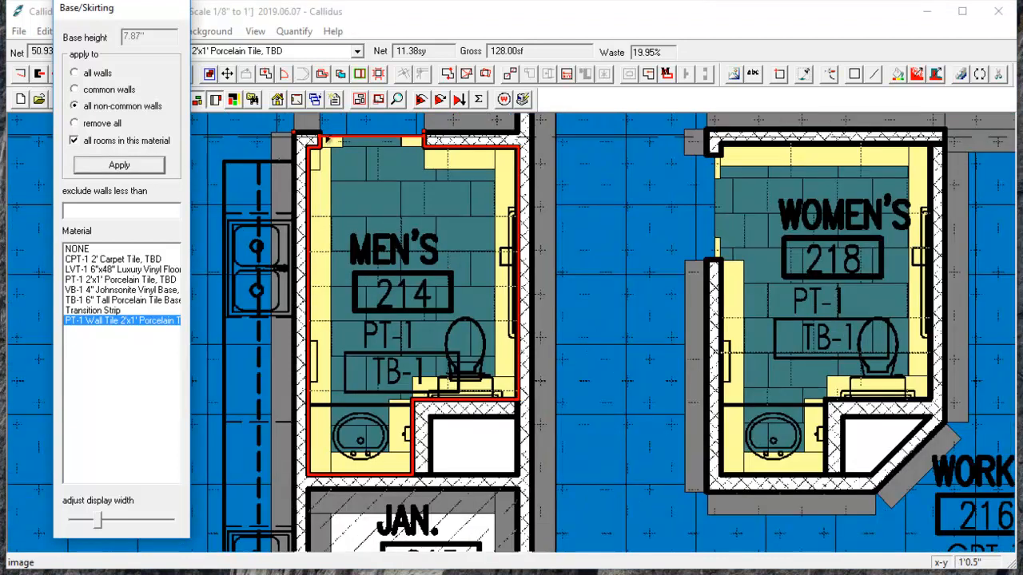
scroll(324, 141, "up", 1)
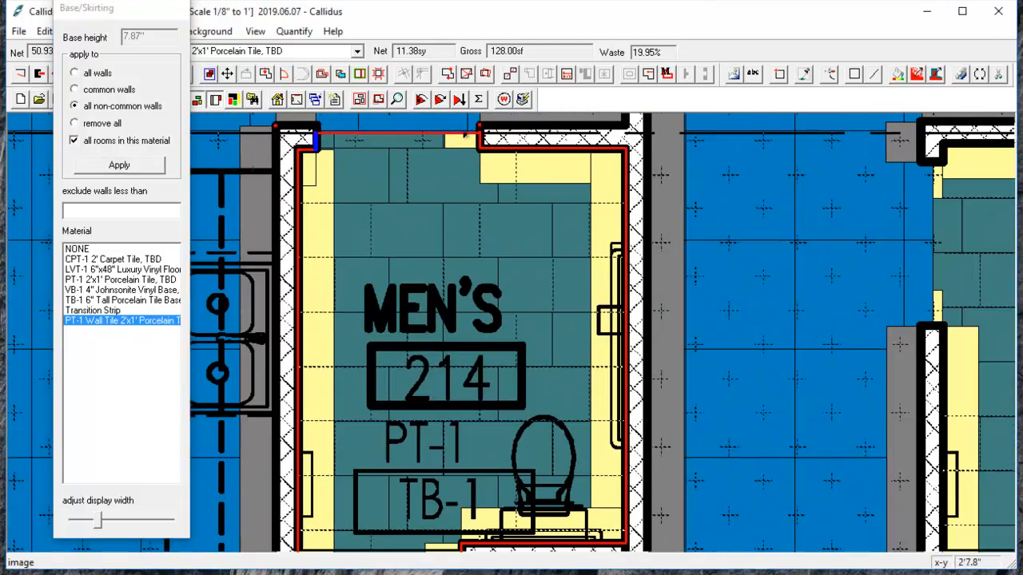
left_click(479, 142)
left_click_drag(557, 150, 194, 214)
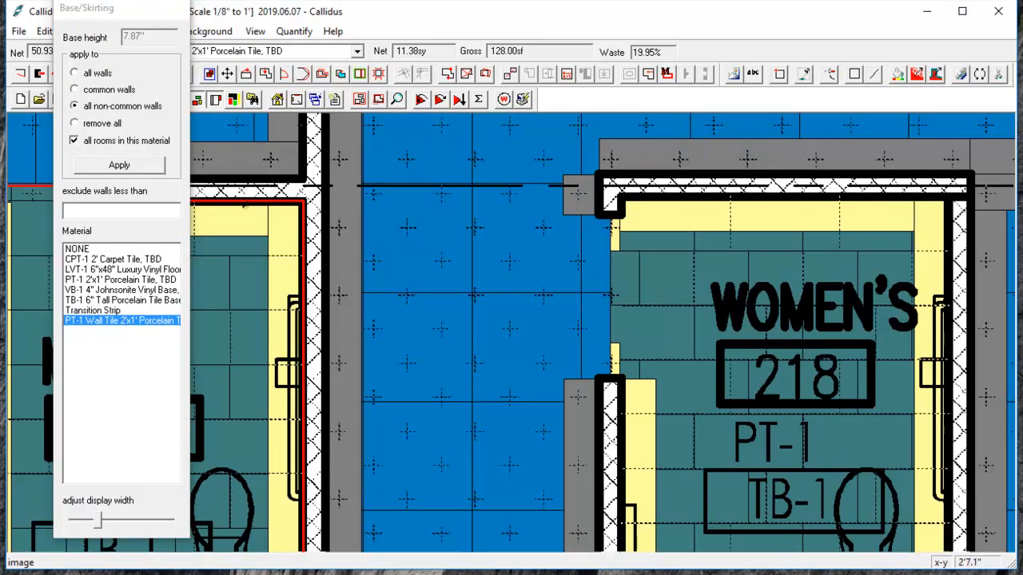
Step: Remove the wall tile base from the door jamb walls of Women's 218 and finish base editing
scroll(660, 221, "up", 1)
left_click(606, 214)
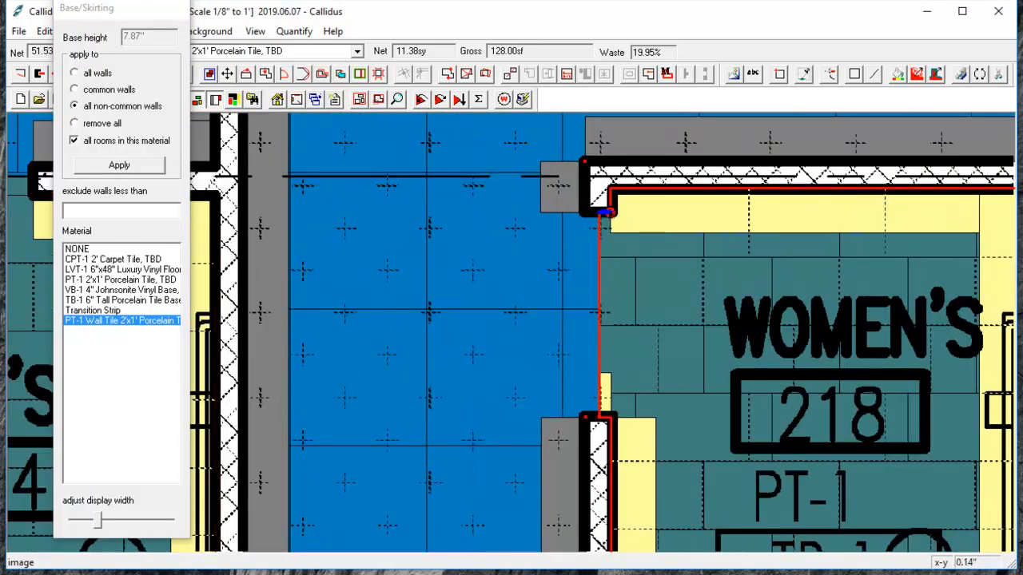
scroll(577, 280, "down", 2)
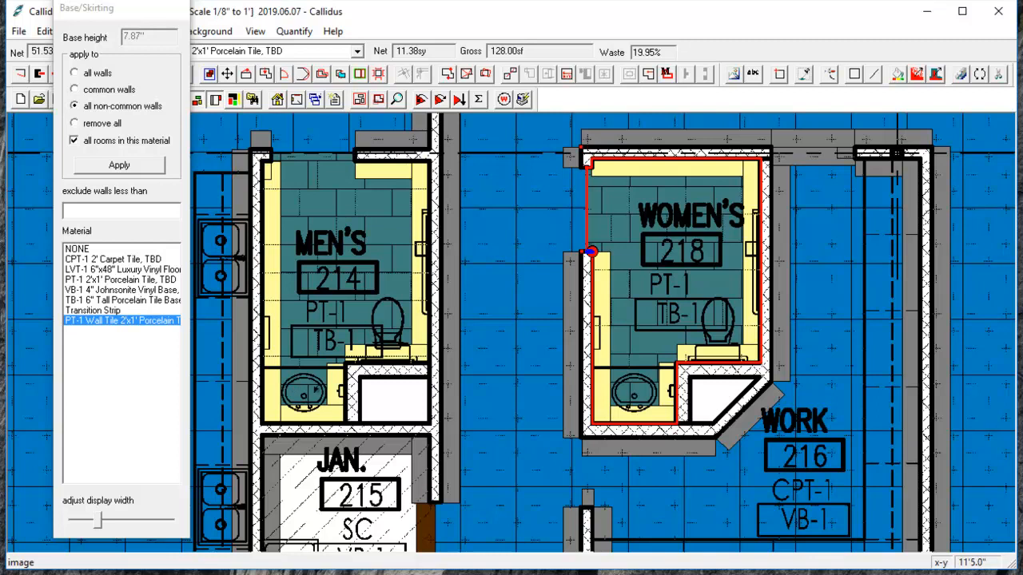
left_click_drag(137, 8, 127, 107)
left_click(167, 74)
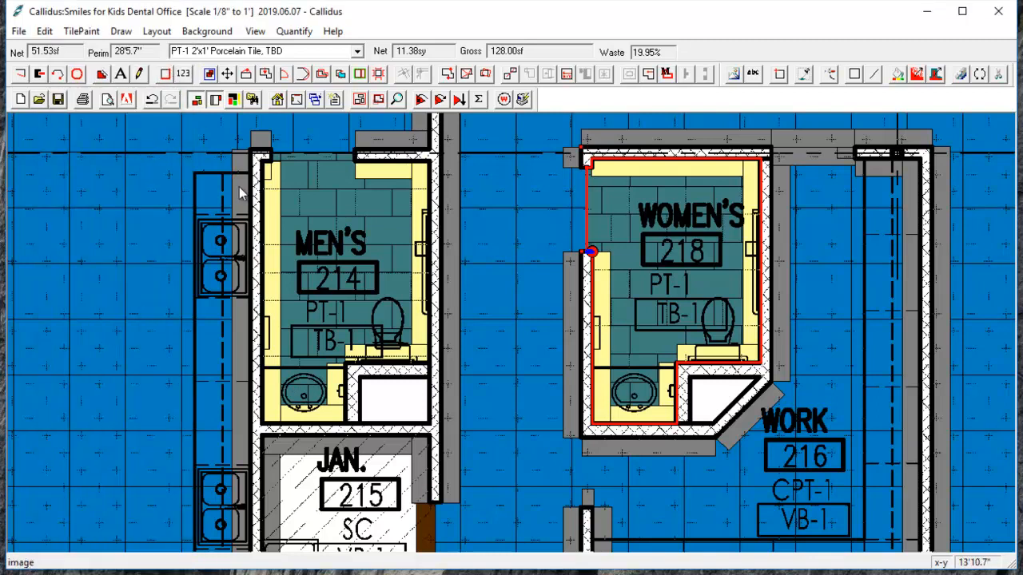
Step: Make labelled 7' wall pieces for Men's 214, one per length, only for walls with base, minimum length 0, keeping the base
left_click(334, 226)
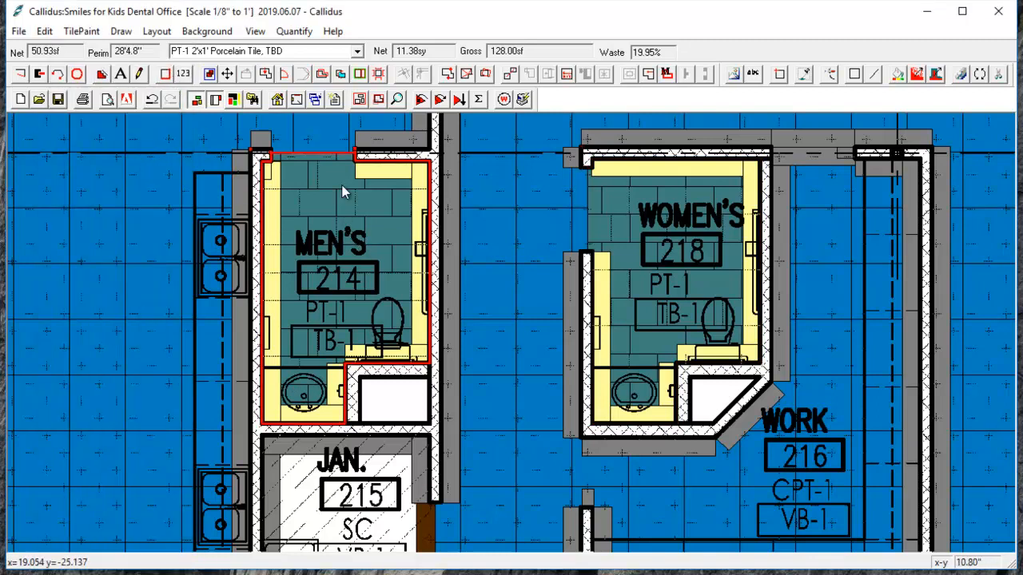
left_click(380, 76)
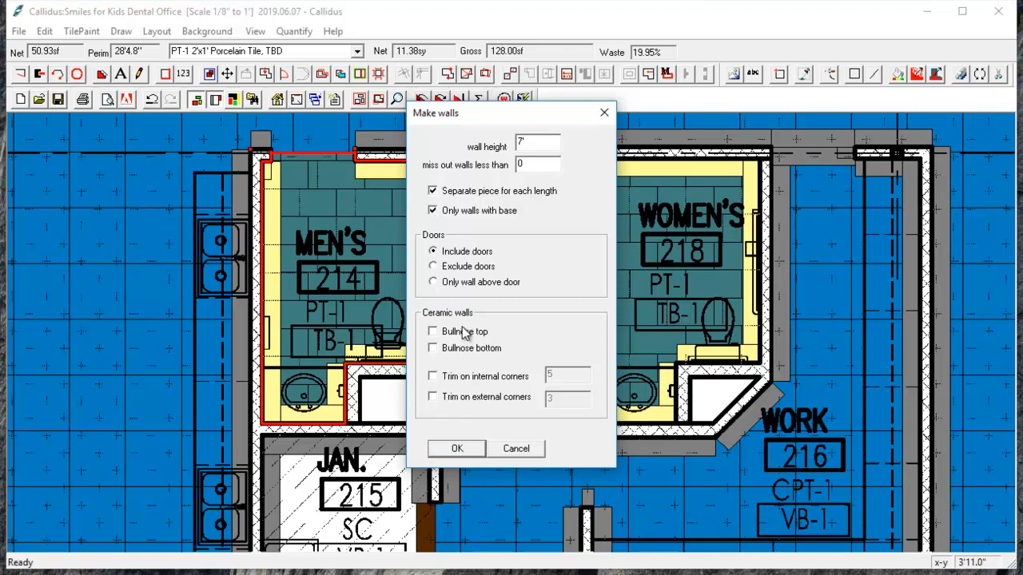
left_click(460, 449)
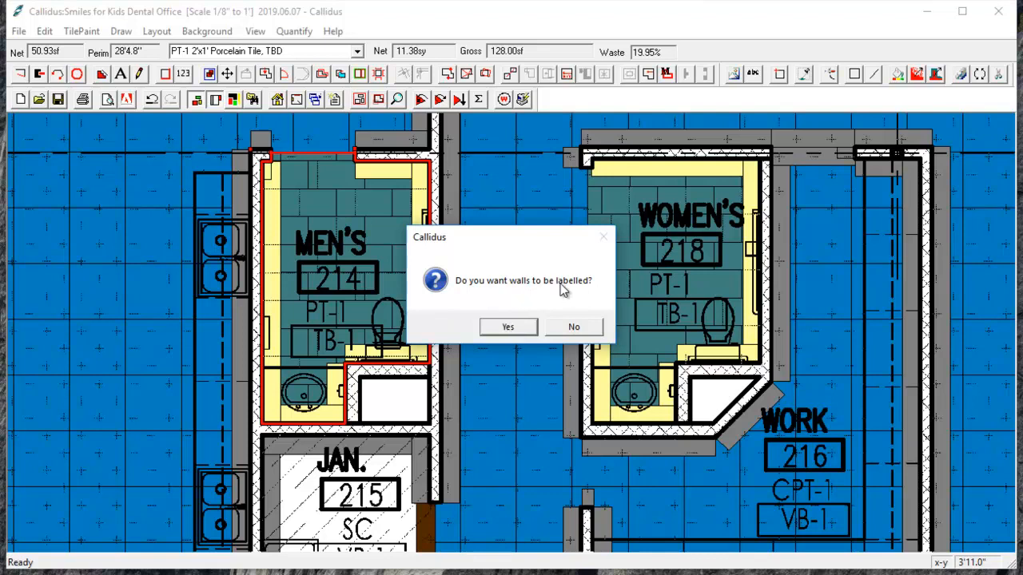
left_click(511, 328)
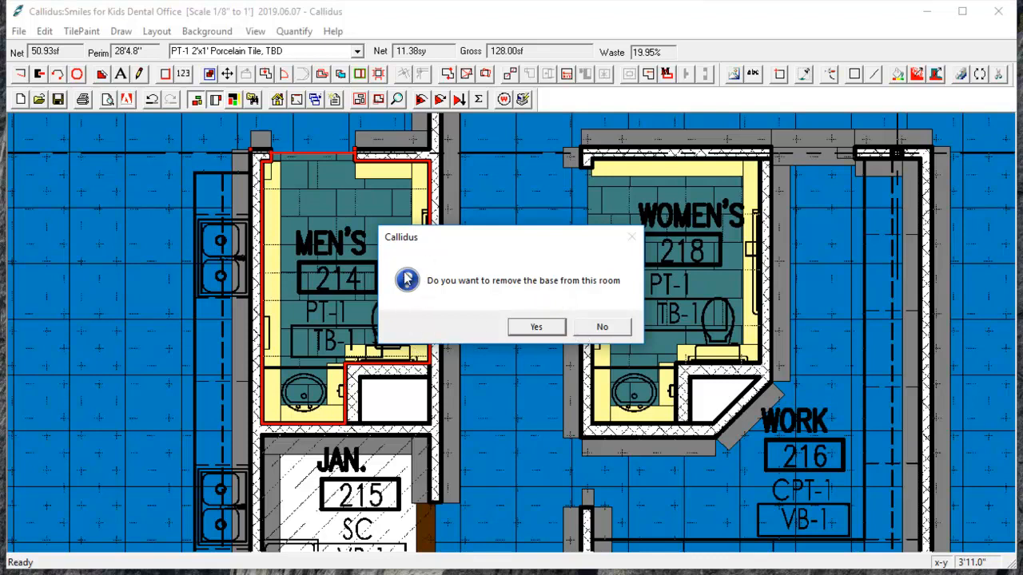
left_click(596, 328)
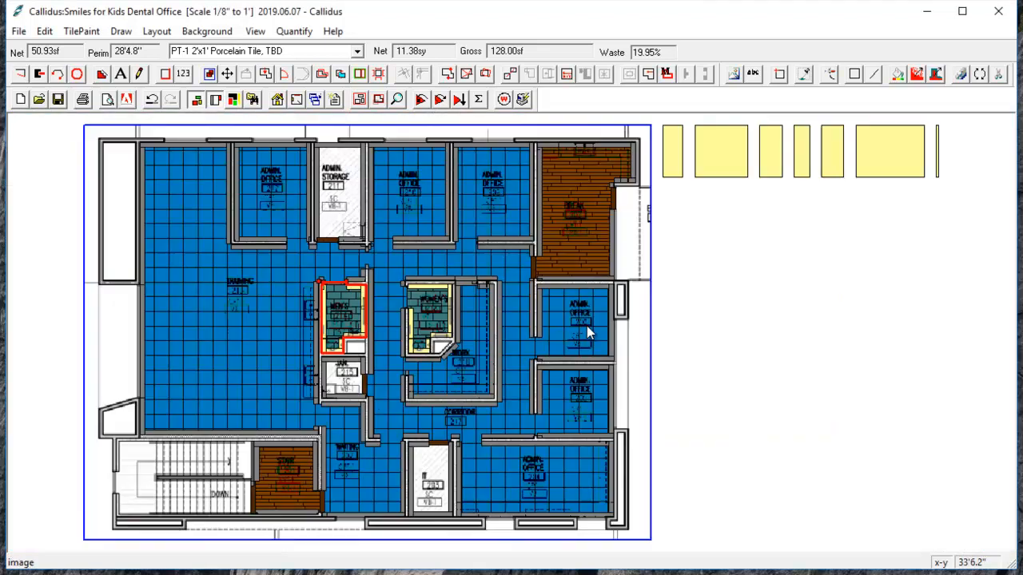
Step: Calculate the tile layout on the wall pieces made from Men's 214
mouse_move(814, 225)
left_mouse_down()
mouse_move(746, 256)
mouse_move(565, 288)
left_mouse_up()
scroll(539, 223, "up", 3)
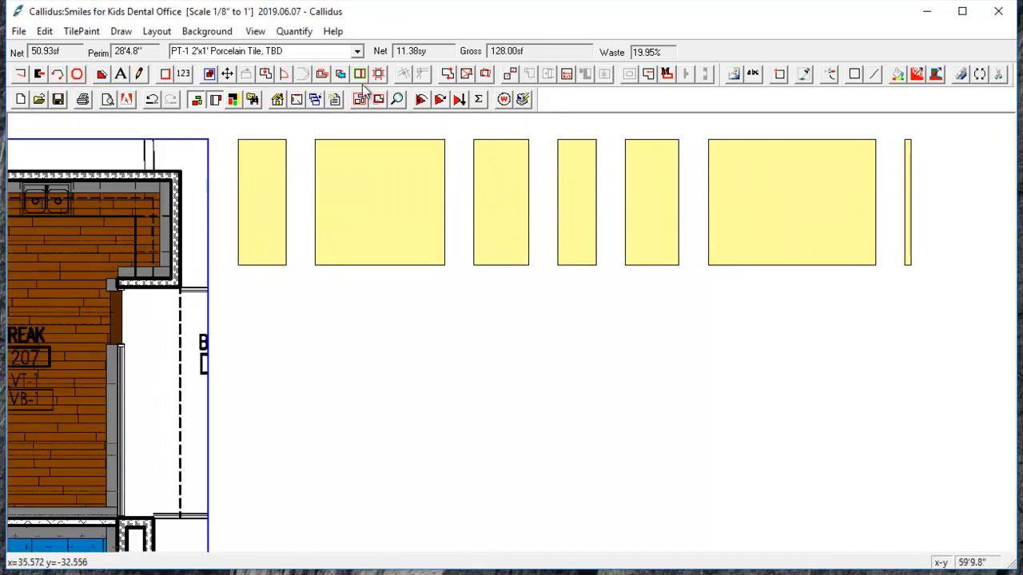
left_click(421, 99)
scroll(307, 196, "down", 3)
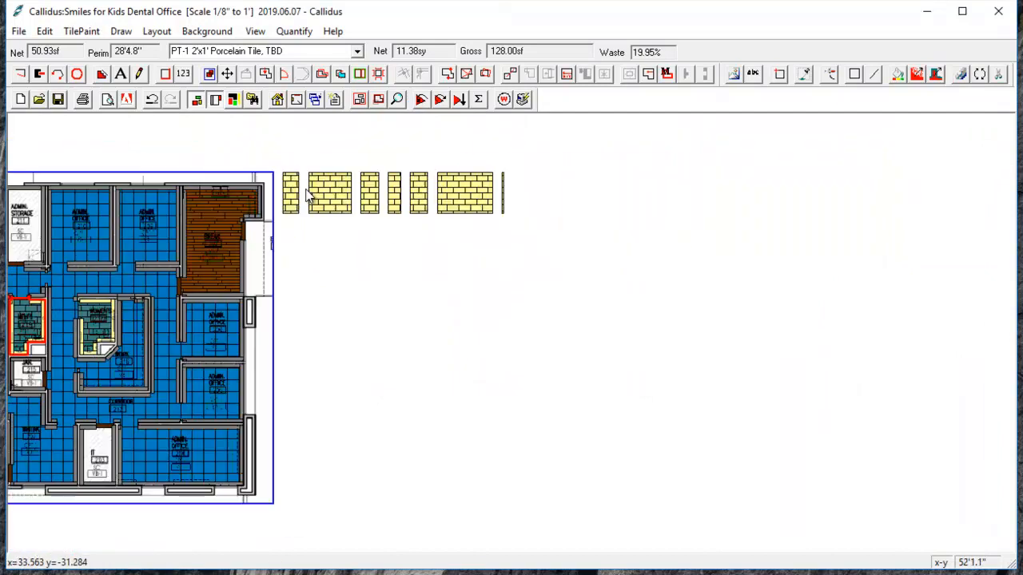
Step: Set the room labels to All Labels in the global settings
left_click(335, 101)
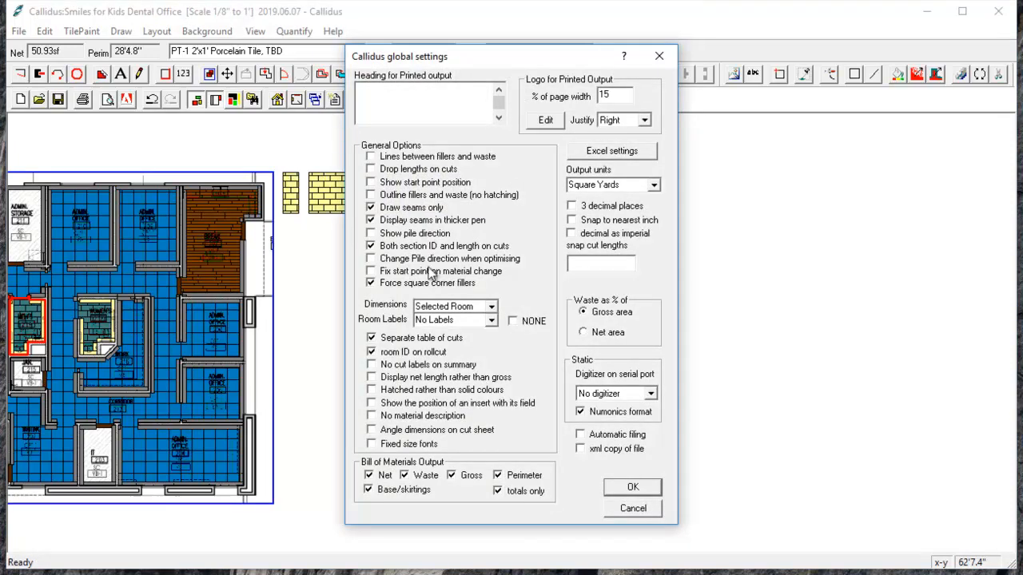
left_click(491, 320)
left_click(492, 320)
left_click(469, 336)
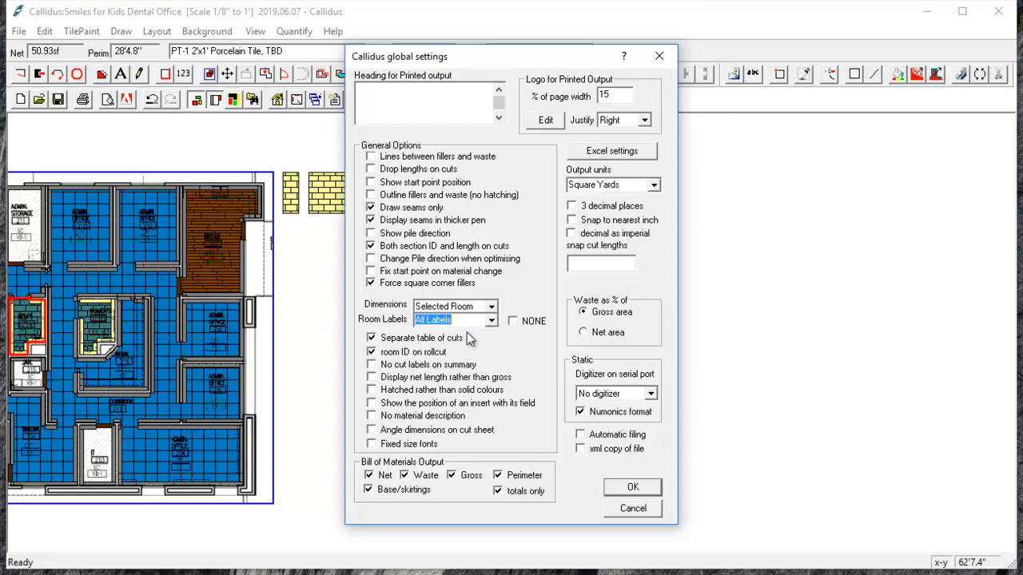
left_click(619, 486)
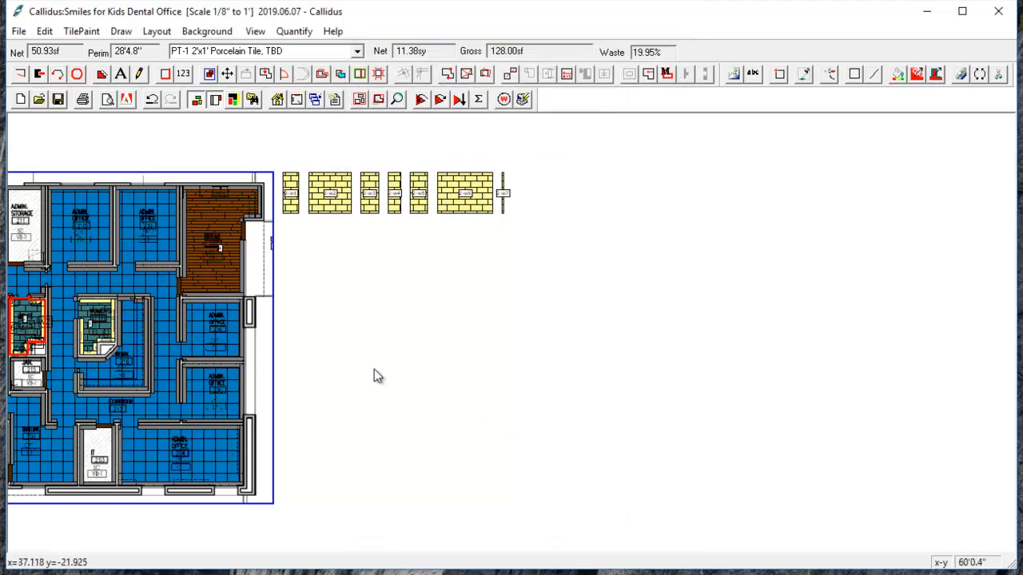
Step: Compare the wall labels inside Men's 214 with the labels on its tiled wall pieces beside the plan
left_click_drag(434, 370, 643, 344)
scroll(231, 292, "up", 5)
scroll(248, 304, "up", 2)
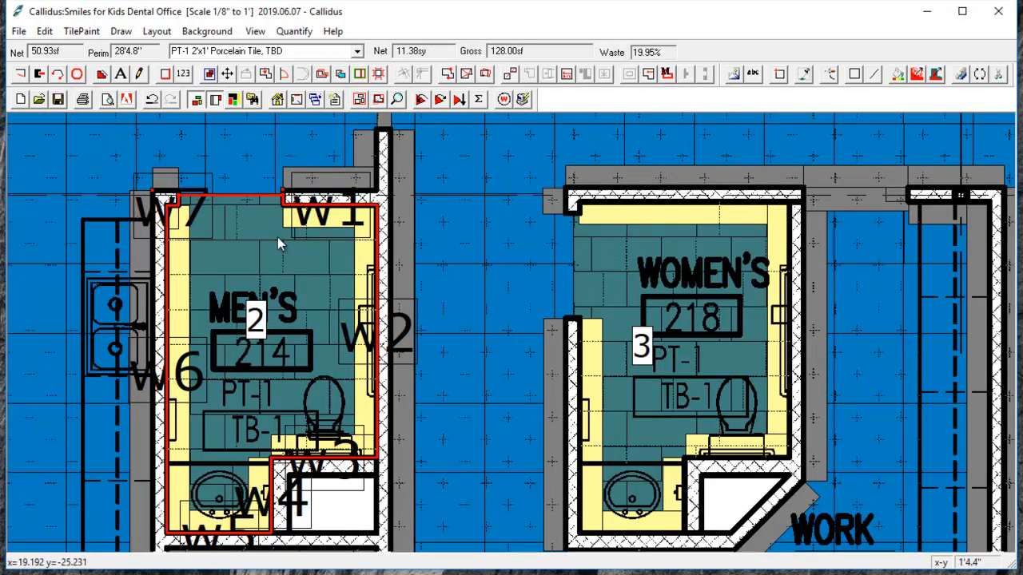
scroll(336, 357, "down", 6)
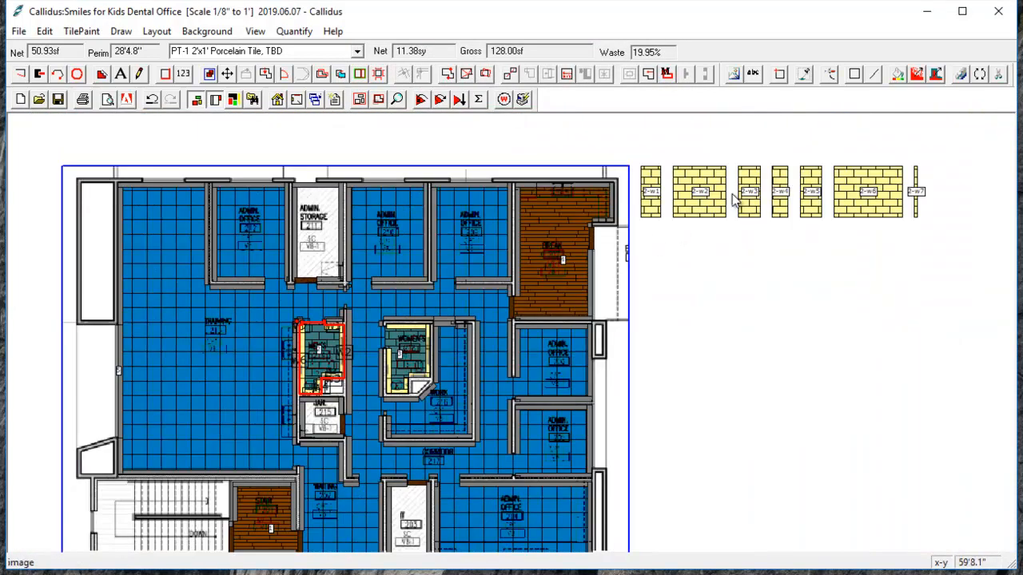
scroll(729, 207, "up", 3)
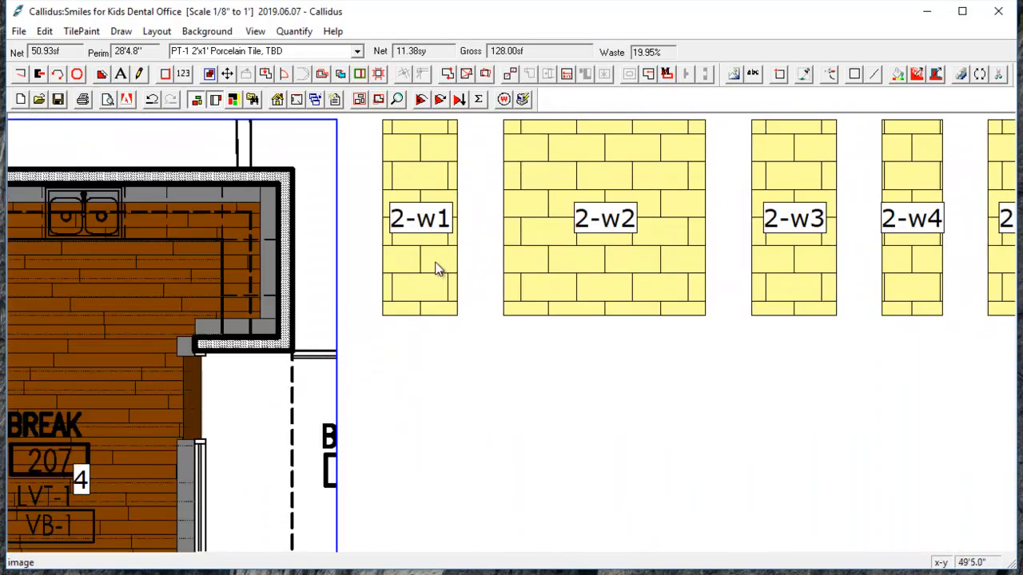
scroll(437, 270, "down", 2)
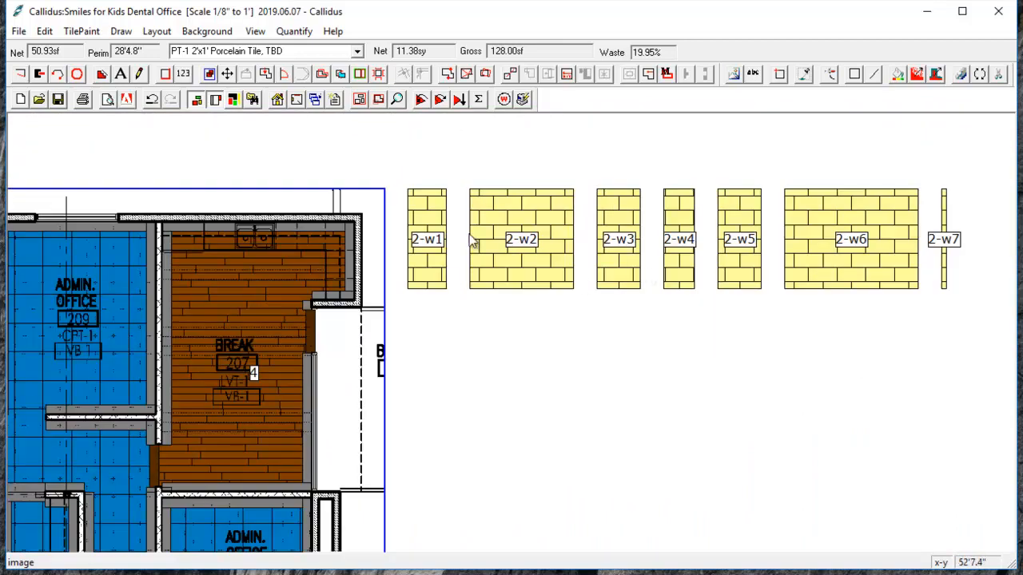
scroll(437, 250, "down", 5)
left_click_drag(472, 317, 515, 297)
scroll(510, 295, "up", 1)
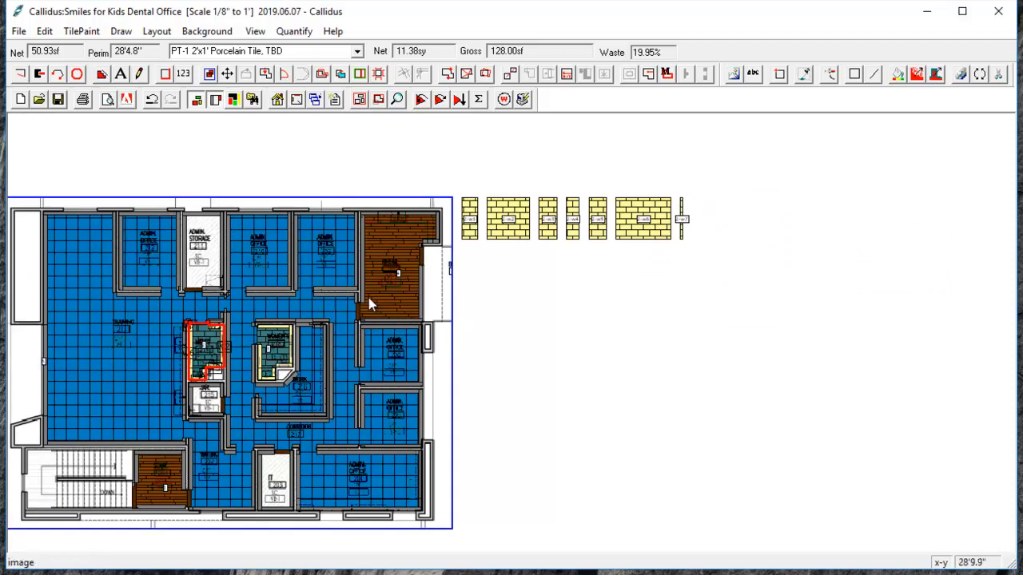
Step: Make labelled 7' wall pieces for Women's 218, only for walls with base, with the minimum wall length cleared, keeping the base
scroll(274, 342, "up", 3)
left_click(274, 343)
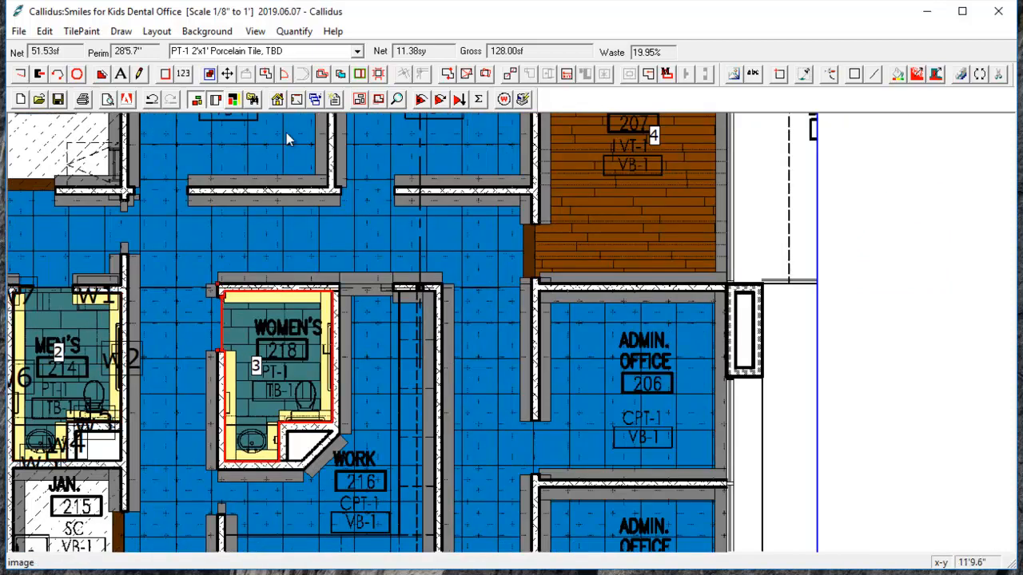
left_click(379, 74)
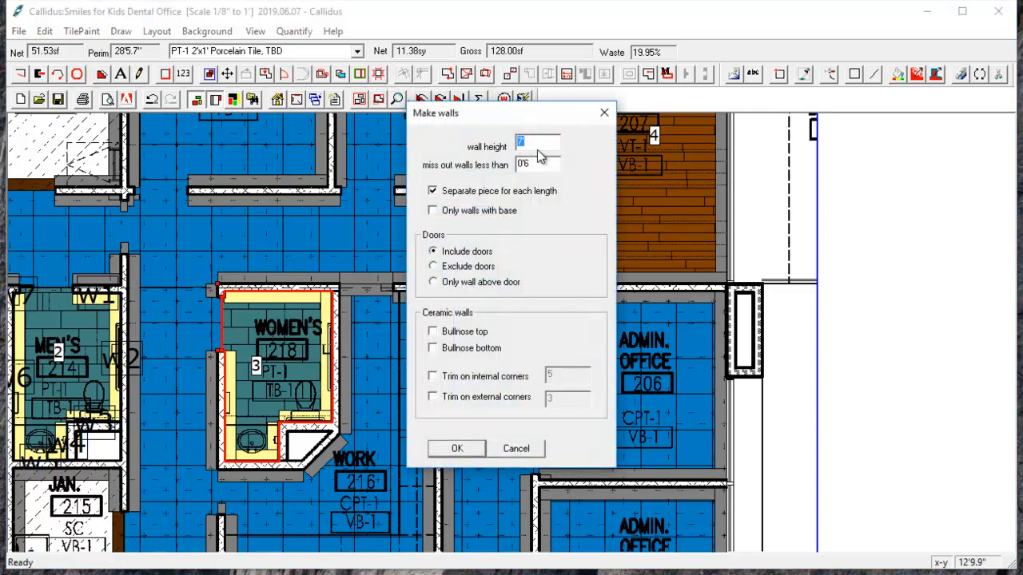
key("Tab")
key("BackSpace")
left_click(435, 212)
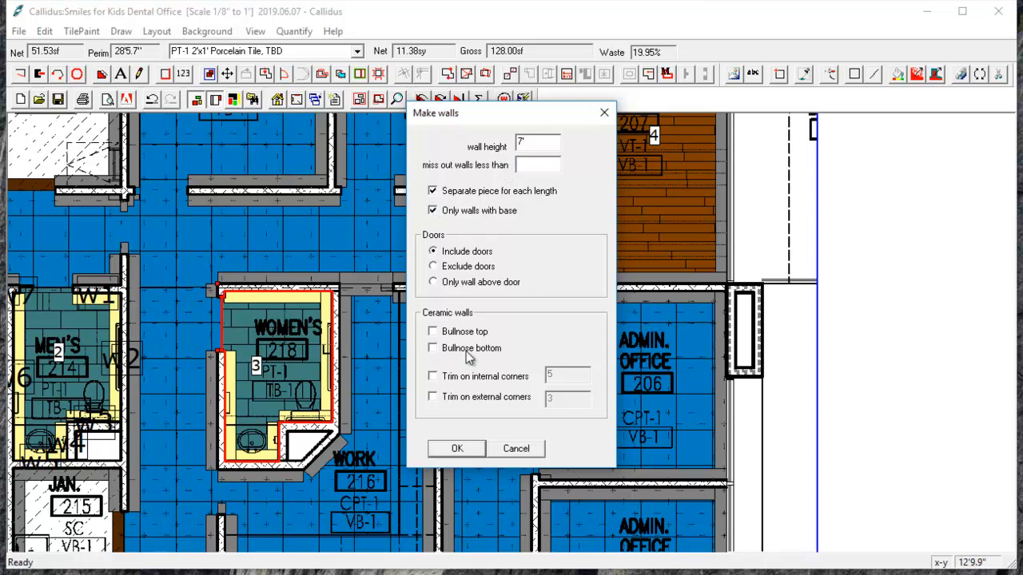
left_click(459, 448)
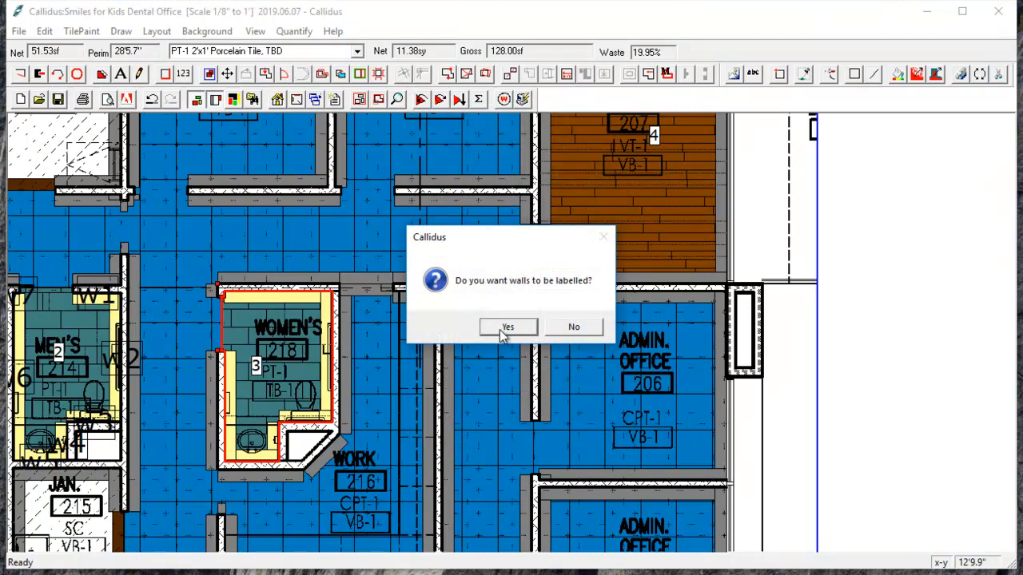
left_click(505, 328)
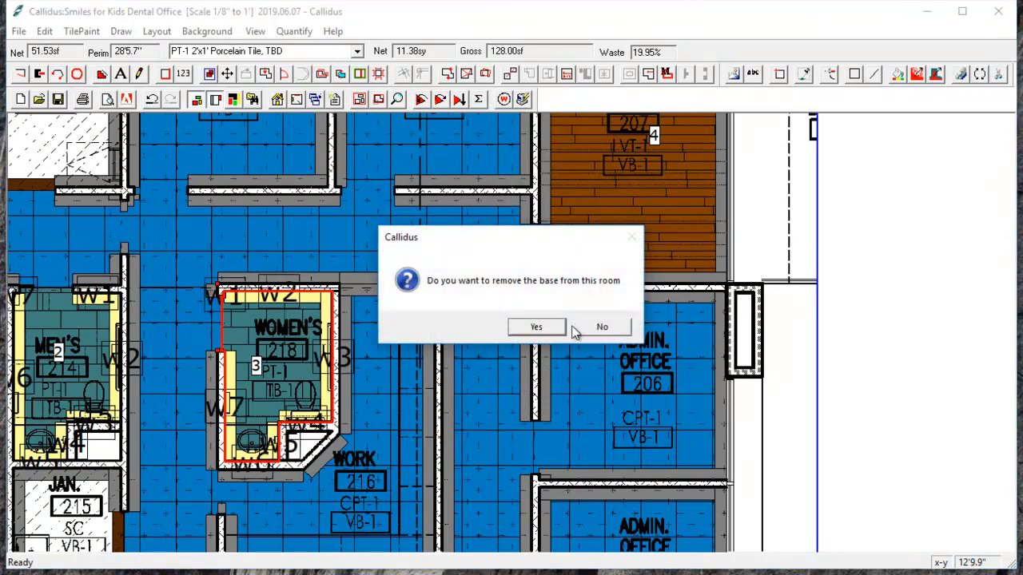
left_click(599, 328)
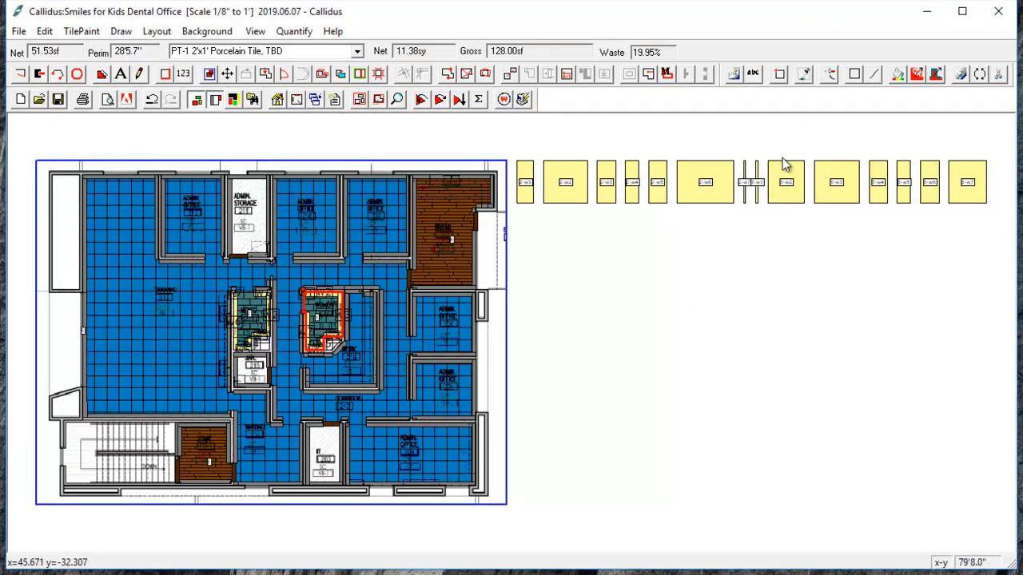
Step: Calculate the tile layout on the wall pieces made from Women's 218
scroll(779, 165, "up", 2)
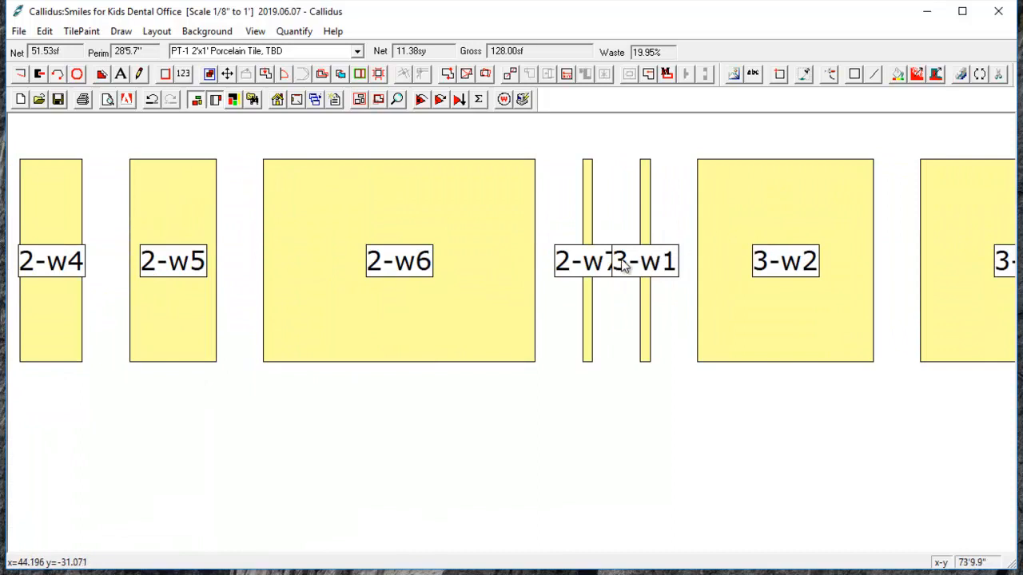
scroll(657, 267, "down", 1)
scroll(656, 267, "down", 1)
scroll(731, 272, "down", 1)
left_click(421, 99)
Step: Set wall piece 2-w2's start point to Wall start, apply the settings to all rooms in this material, and recalculate the tile layout
scroll(404, 314, "down", 1)
left_click_drag(398, 365, 567, 220)
scroll(517, 150, "up", 1)
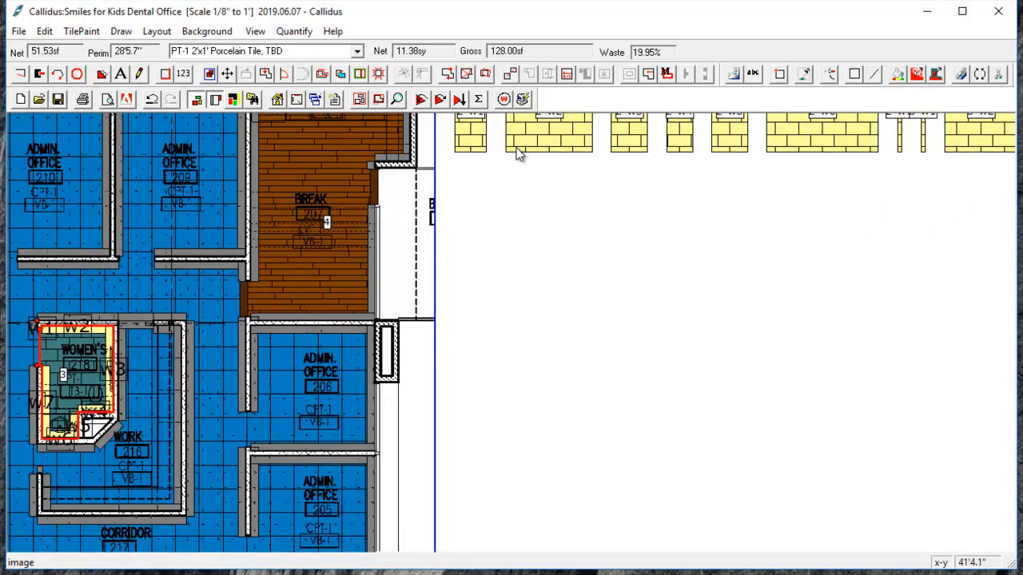
scroll(517, 154, "up", 1)
left_click_drag(519, 155, 539, 375)
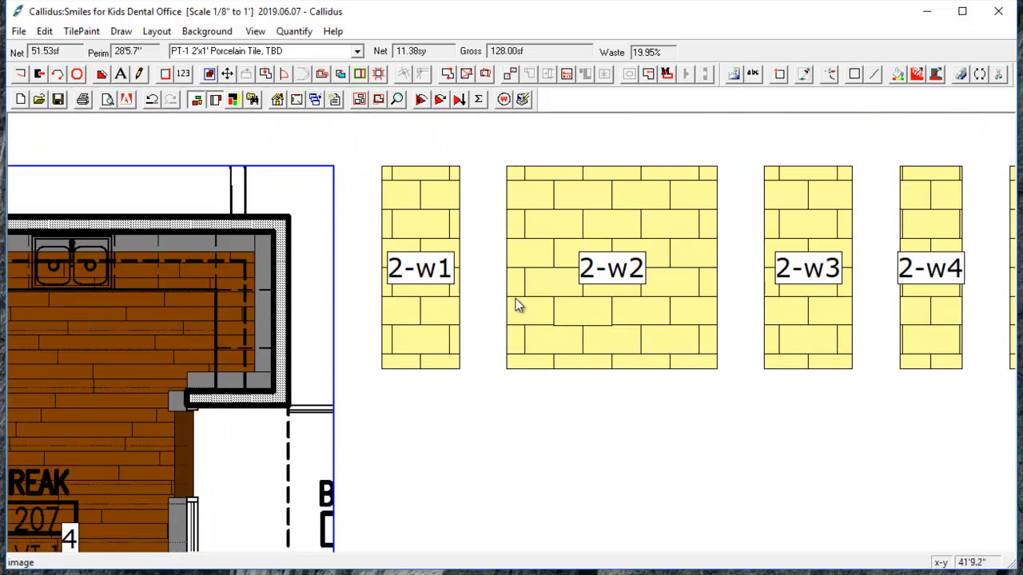
scroll(473, 258, "down", 1)
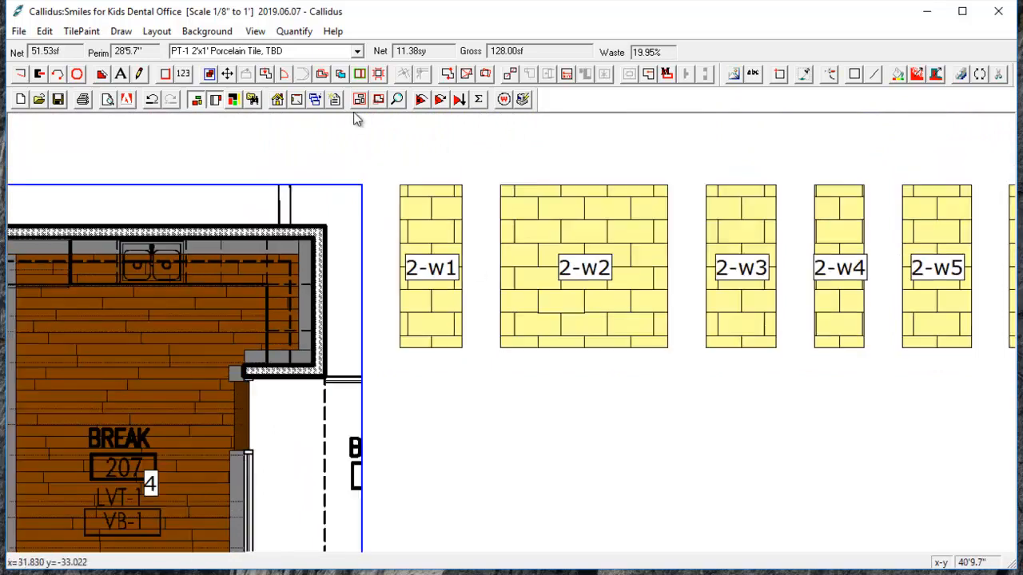
left_click(509, 236)
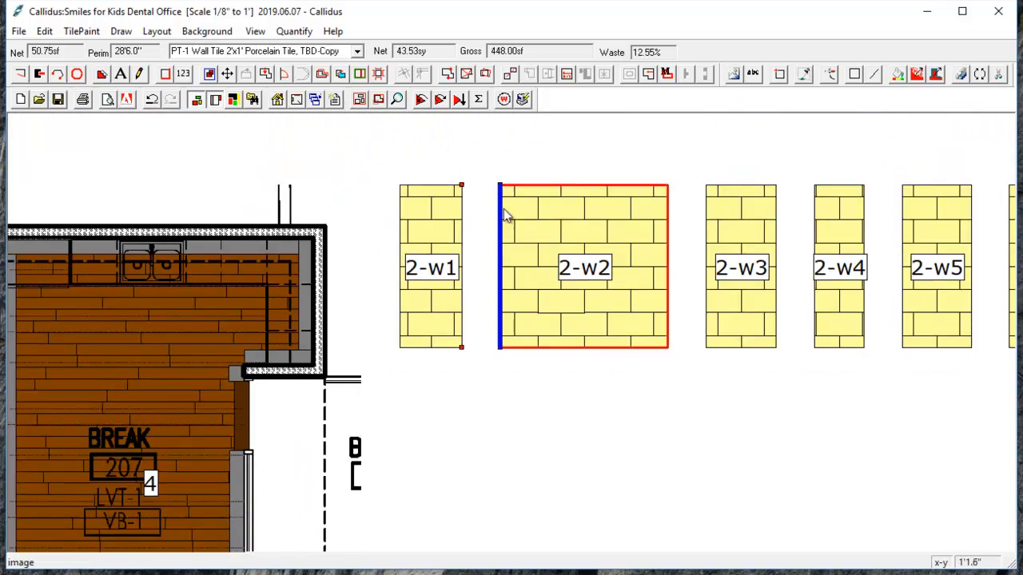
left_click(295, 101)
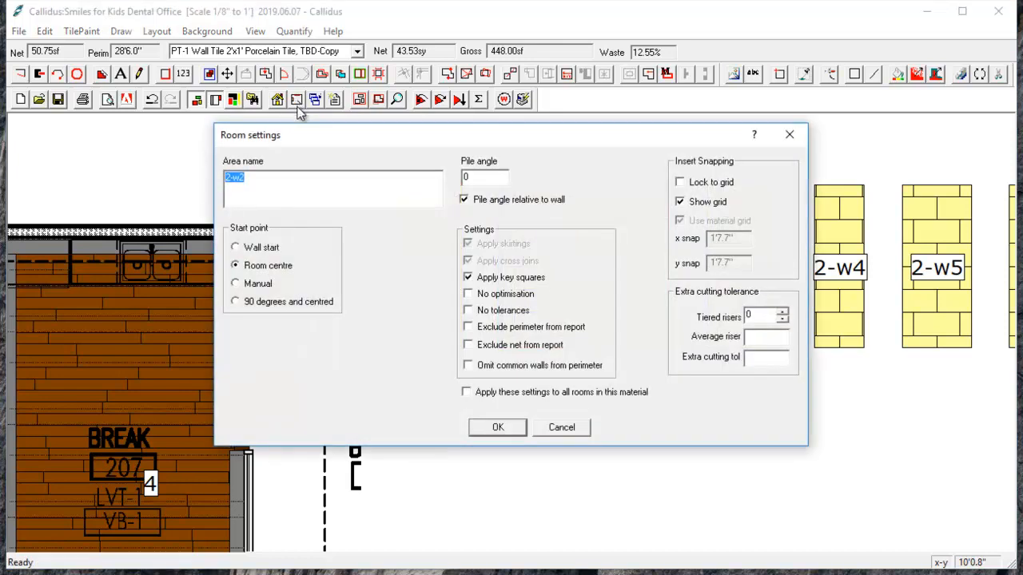
left_click(239, 248)
left_click(470, 395)
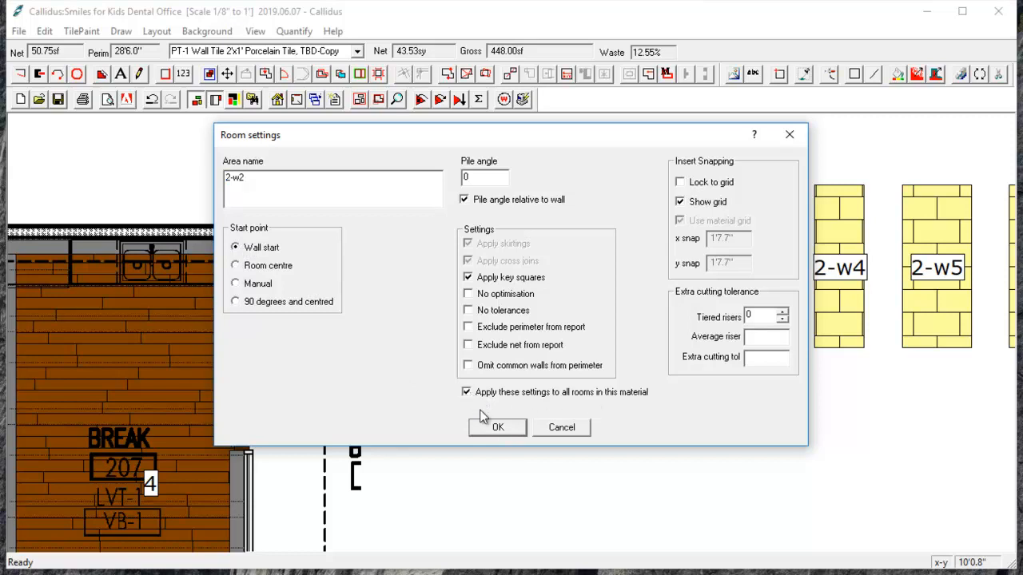
left_click(494, 428)
left_click(419, 99)
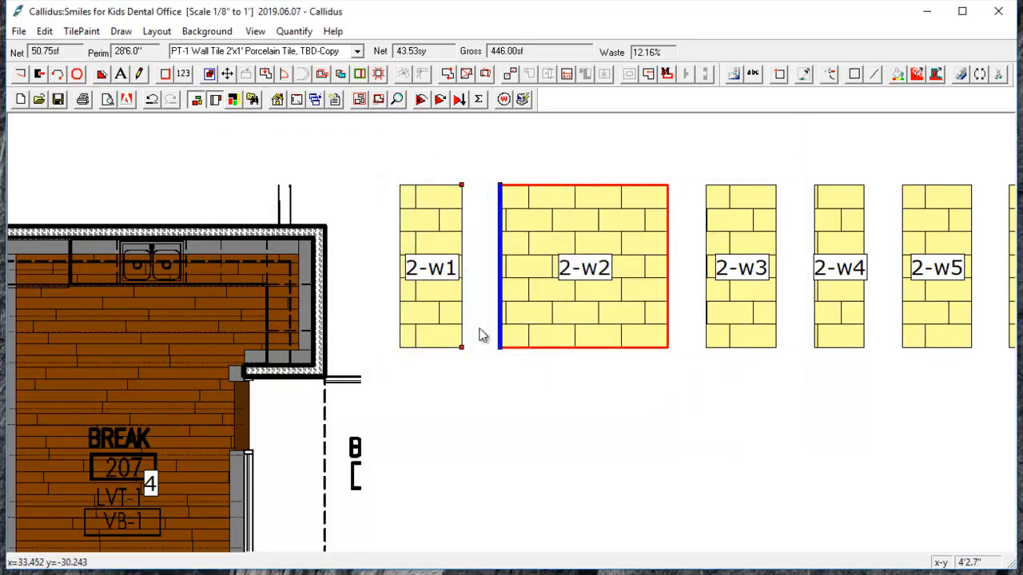
Step: Measure the width of the upper stair flight beside Stair 201 on the plan
scroll(479, 337, "down", 5)
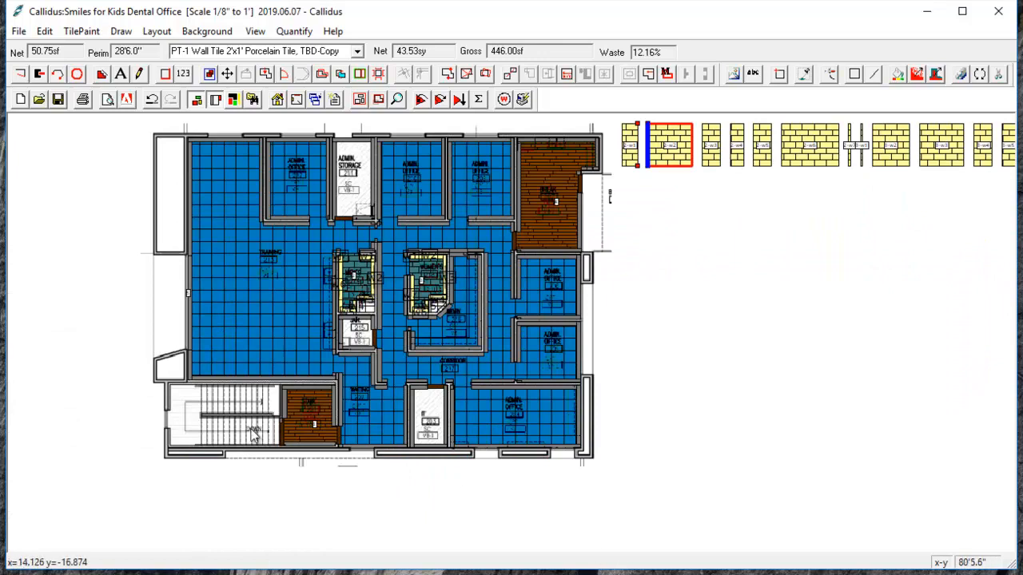
scroll(203, 438, "up", 3)
scroll(373, 358, "up", 3)
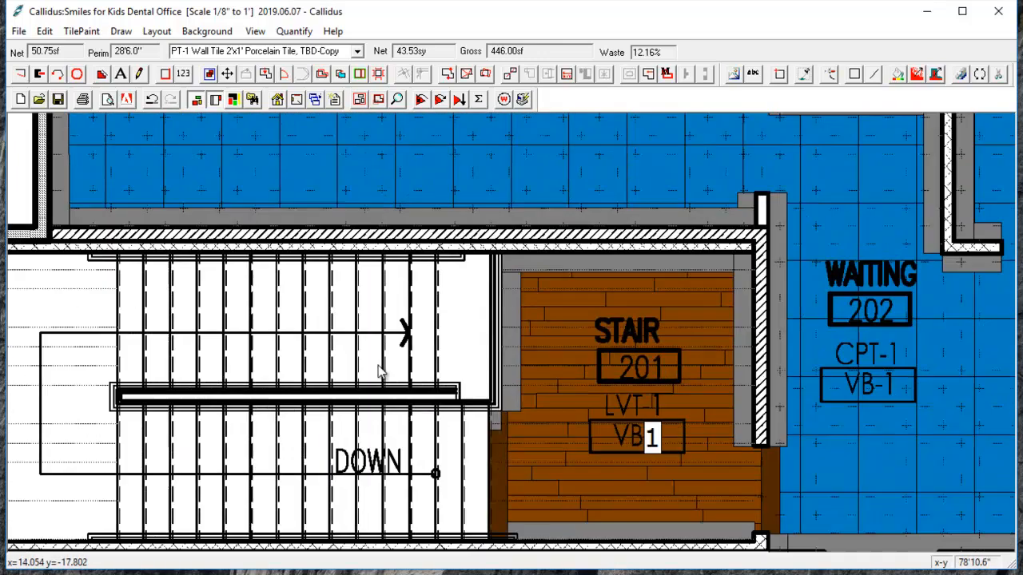
left_click(420, 345)
left_click(454, 227)
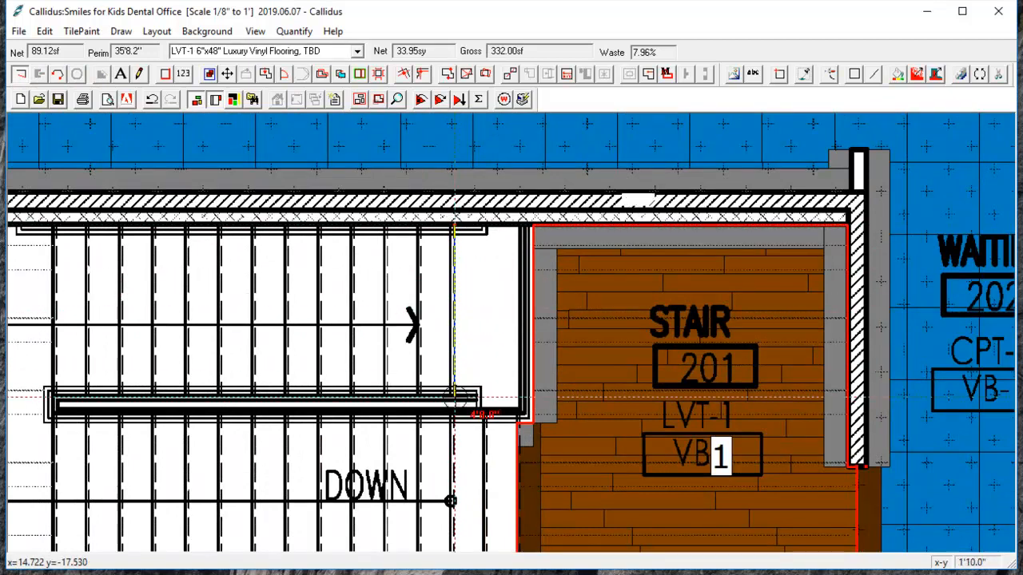
scroll(453, 395, "up", 2)
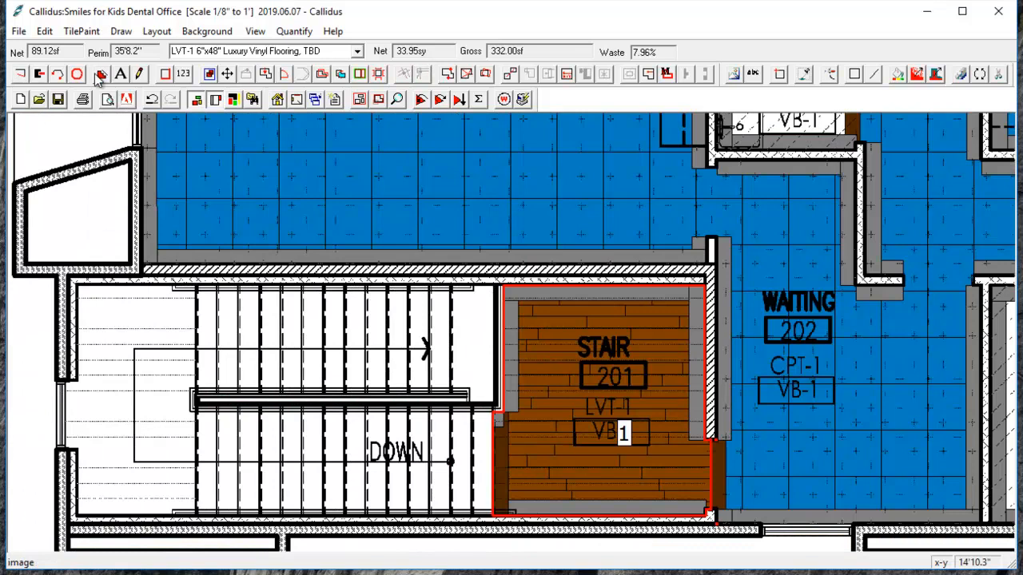
Step: Create a stair piece with a stair width of 4'9" and 12 steps
left_click(102, 76)
mouse_move(434, 111)
left_mouse_down()
mouse_move(631, 81)
mouse_move(705, 96)
left_mouse_up()
left_click(646, 126)
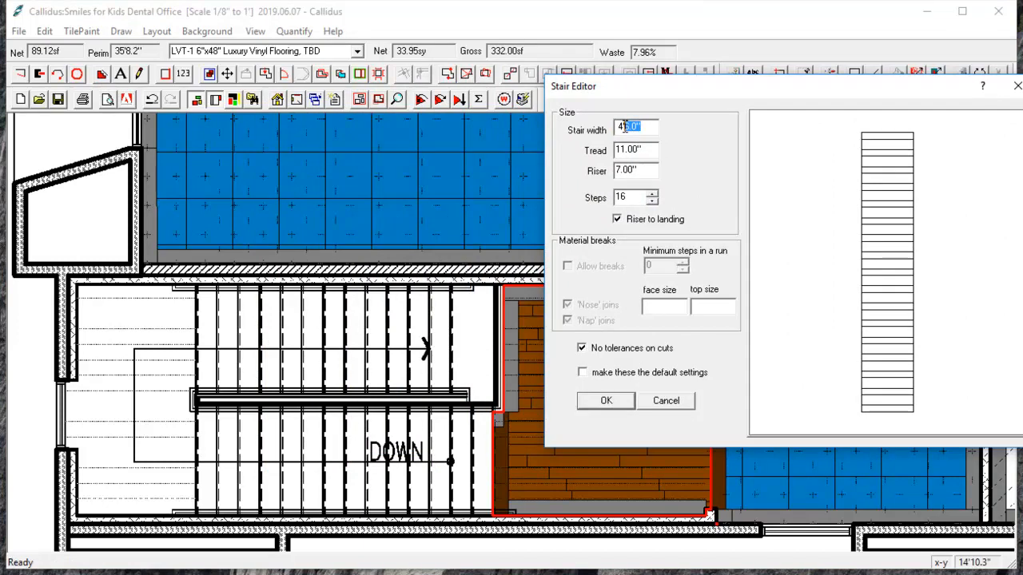
type("9\"")
left_click(629, 195)
type("12")
left_click(784, 468)
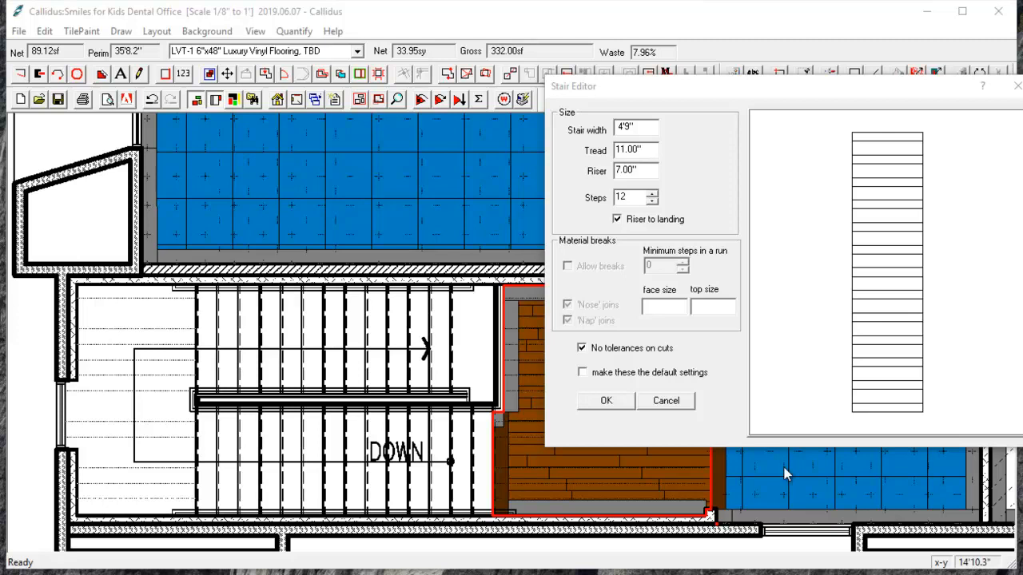
left_click(605, 402)
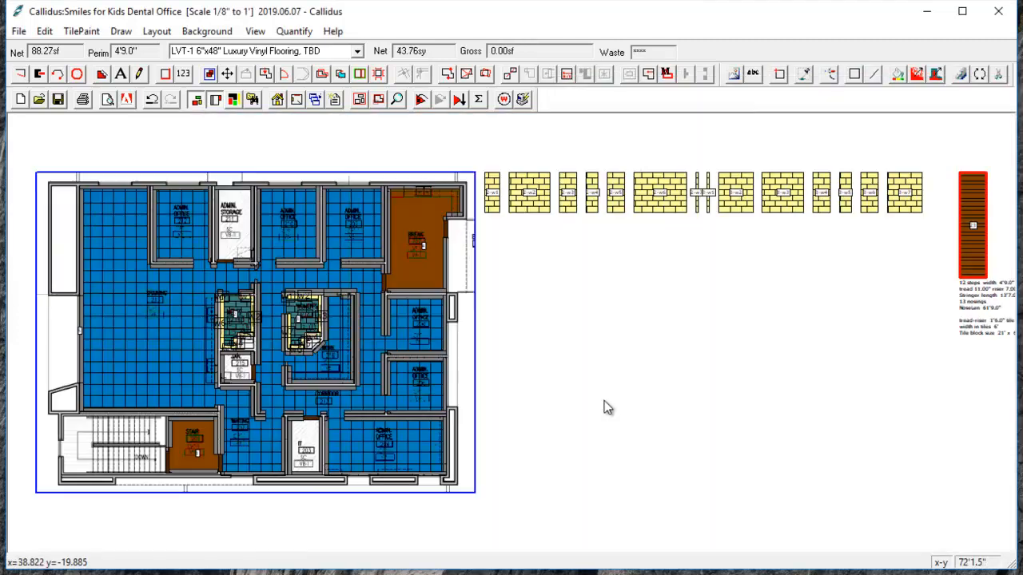
Step: Assign the CPT-1 2' Carpet Tile material to the new stair piece and calculate its tile layout
left_click(974, 238)
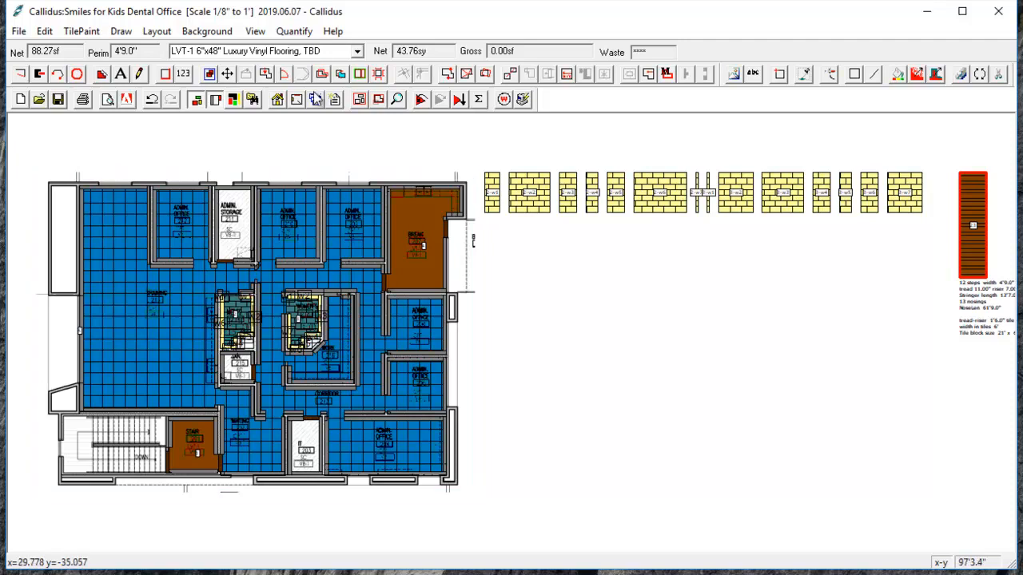
left_click(357, 50)
left_click(357, 86)
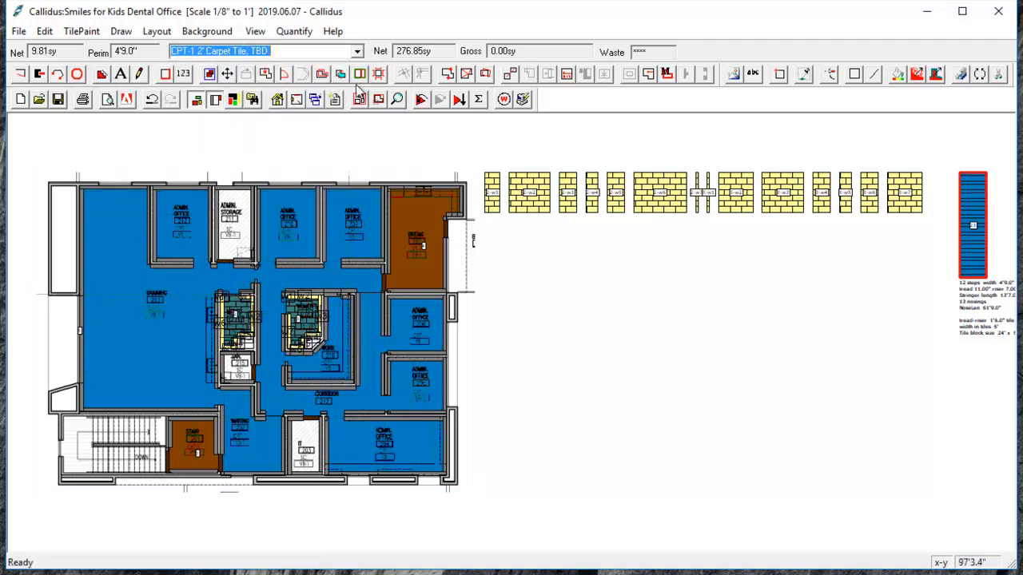
left_click(420, 99)
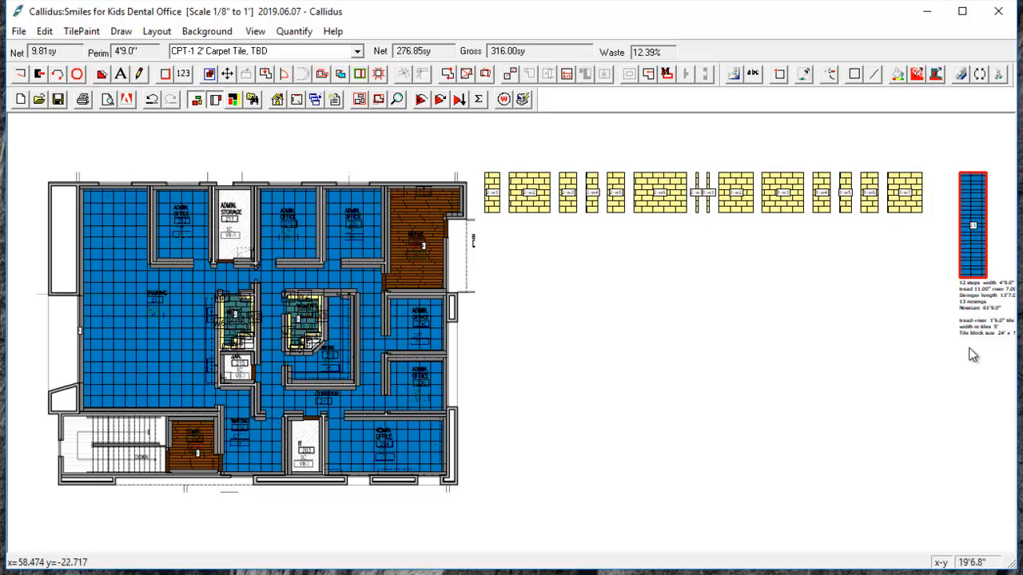
Step: Examine the stair piece's listed dimensions, stringer length, nosings and tile block size
scroll(972, 357, "up", 5)
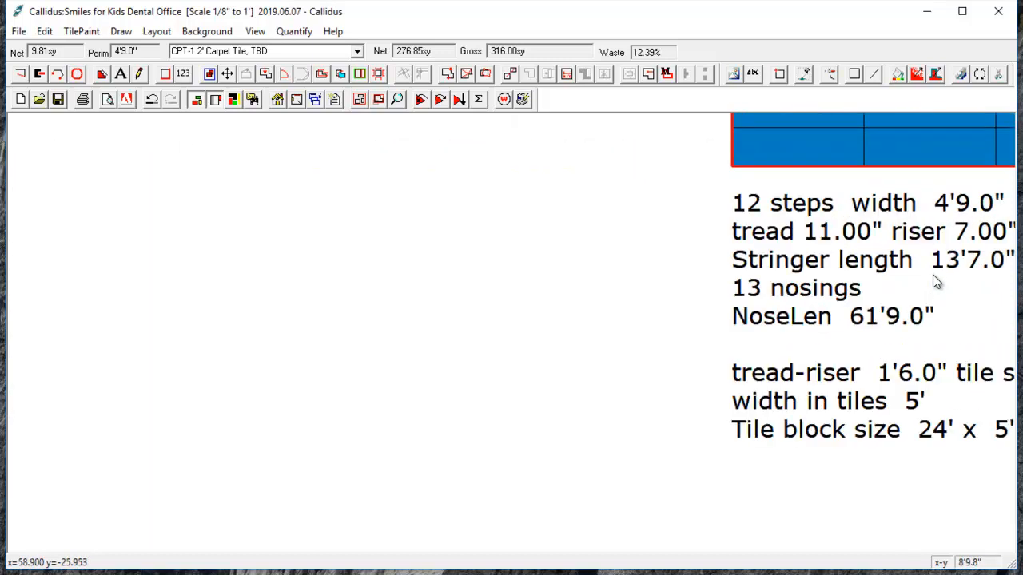
scroll(933, 276, "up", 1)
left_click_drag(877, 272, 601, 278)
scroll(582, 280, "down", 1)
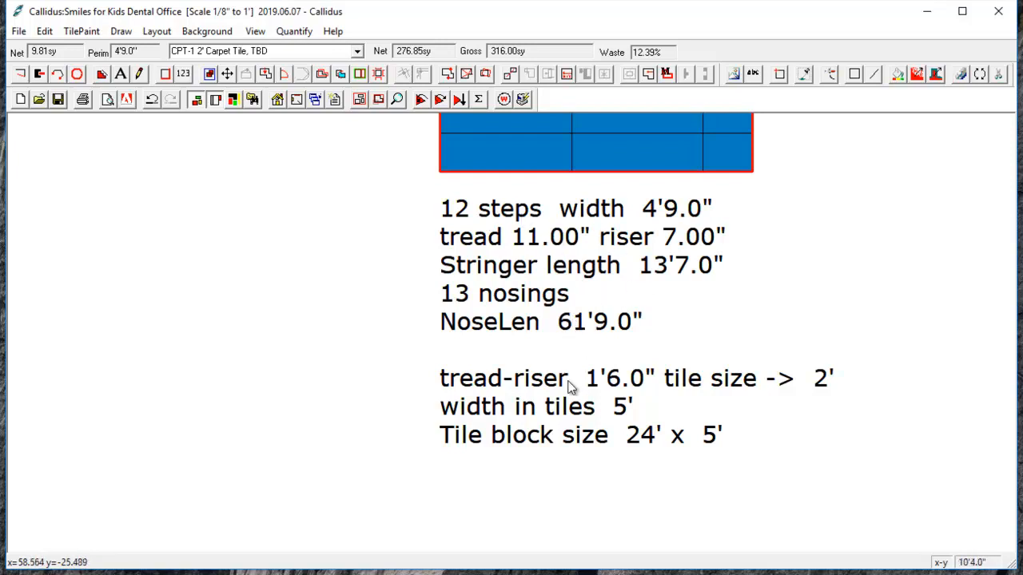
scroll(570, 386, "down", 1)
scroll(611, 369, "down", 1)
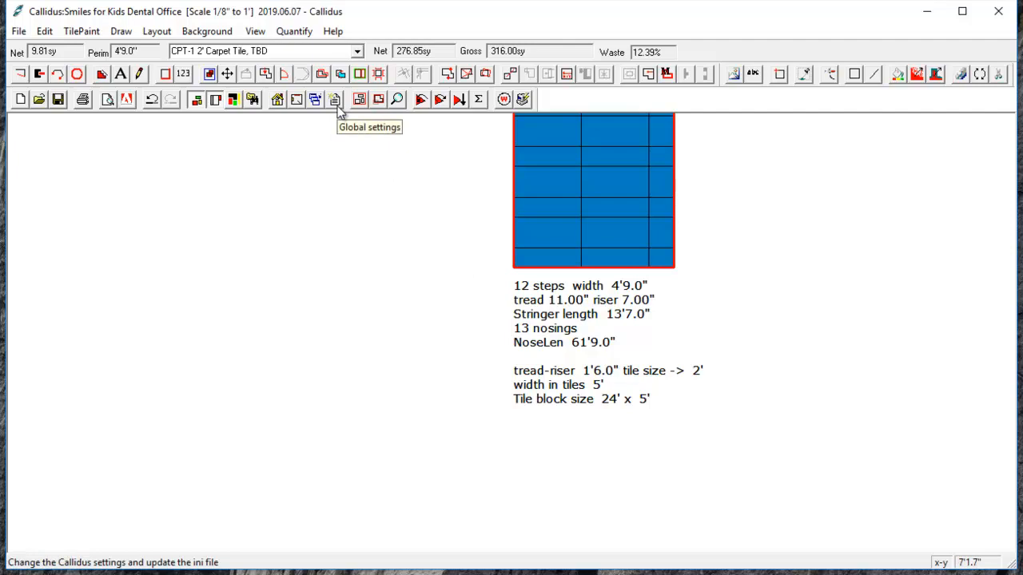
scroll(523, 248, "down", 2)
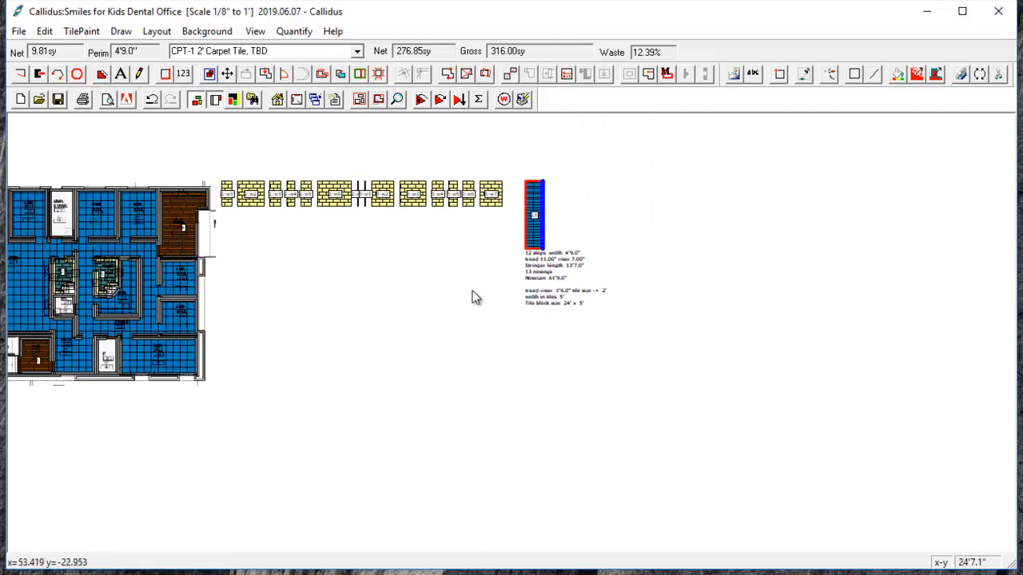
Step: Create a second stair piece with a stair width of 4'9" and 13 steps
left_click_drag(461, 303, 747, 278)
scroll(262, 342, "up", 8)
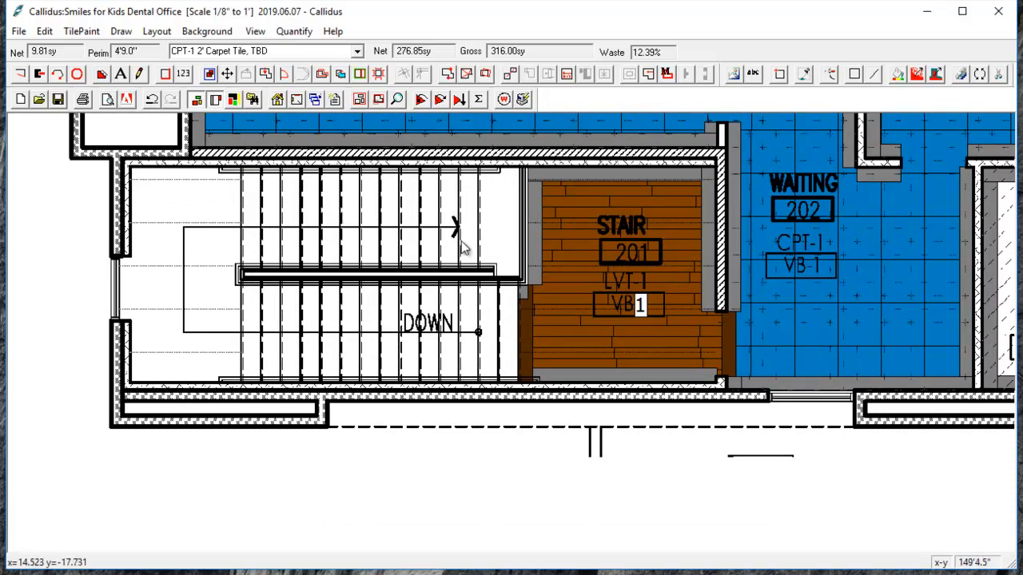
left_click(101, 74)
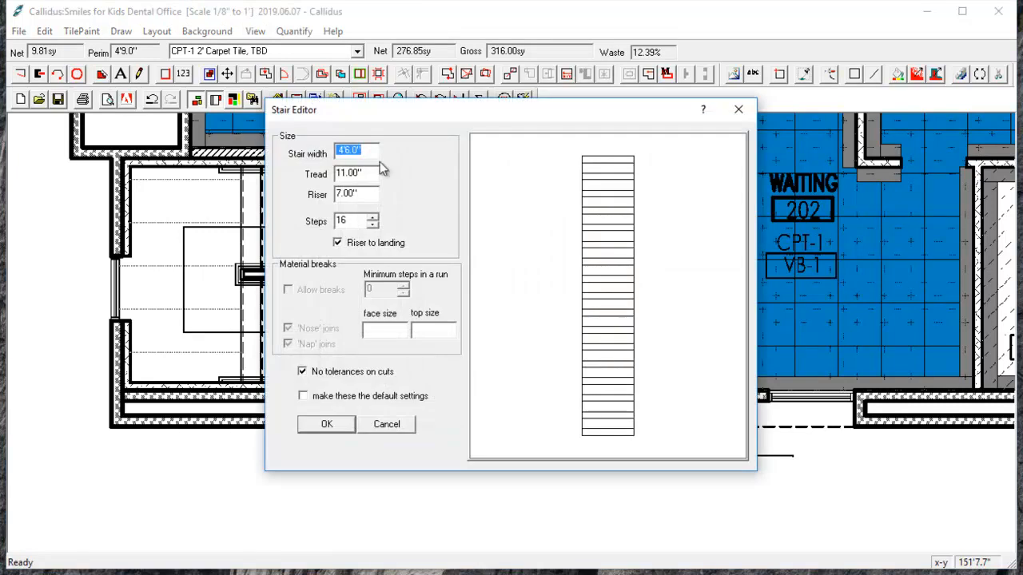
left_click_drag(372, 154, 355, 152)
type("5")
left_click(348, 222)
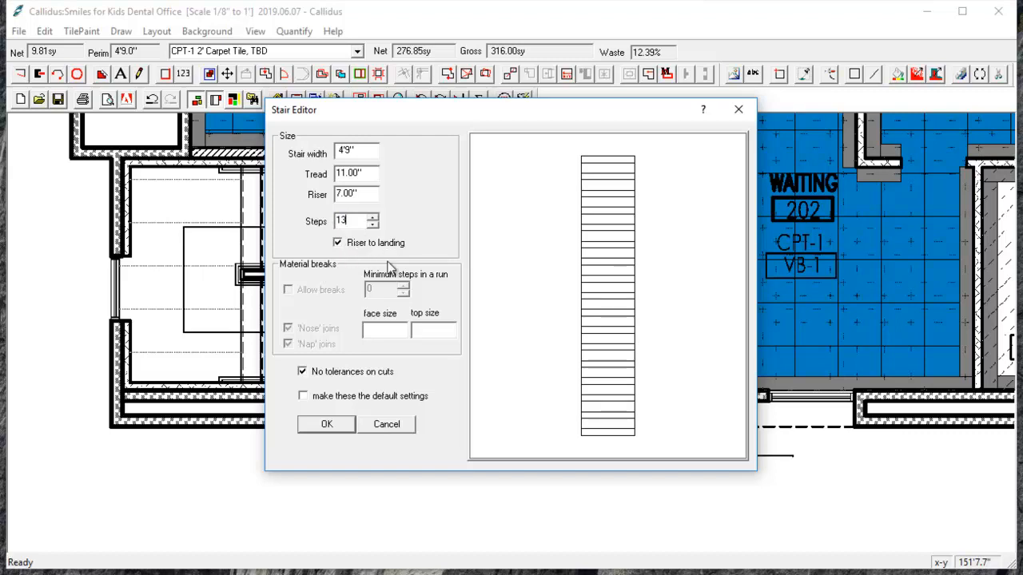
left_click(326, 428)
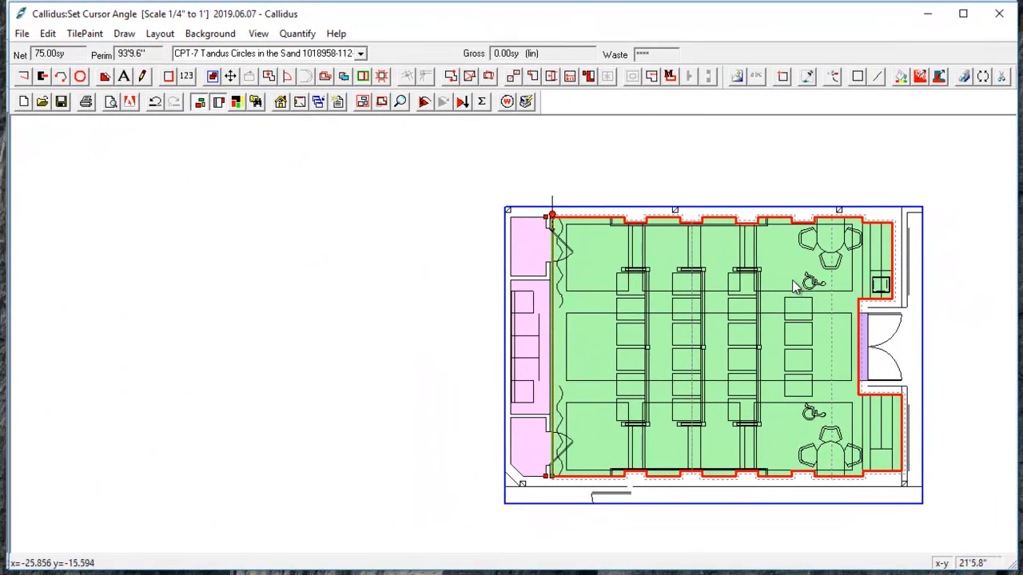
Step: Start a dividing line in the green carpet room, tracing around the first step area, about 1'5" wide at its base
scroll(799, 288, "up", 2)
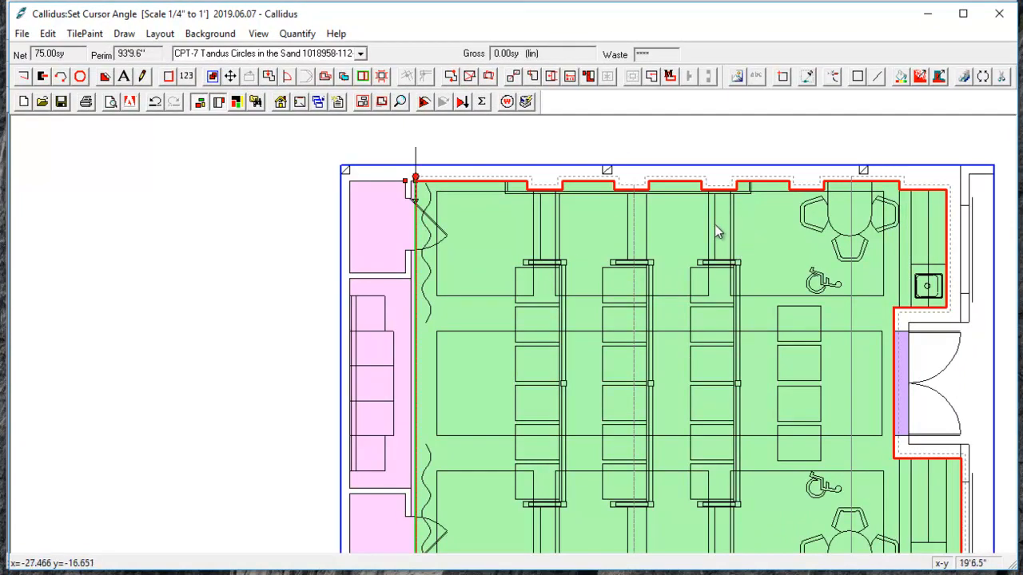
left_click(660, 189)
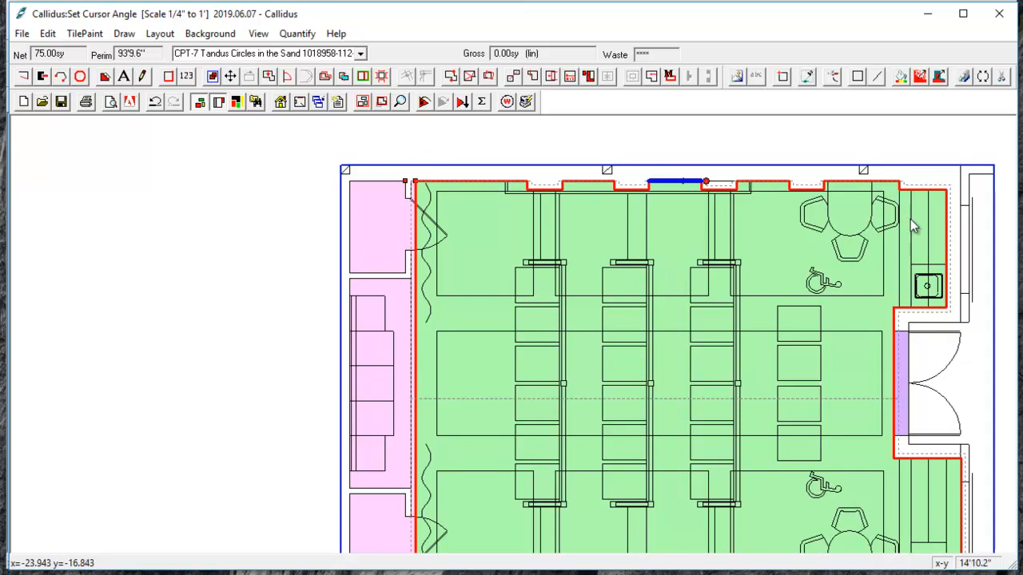
scroll(550, 186, "up", 3)
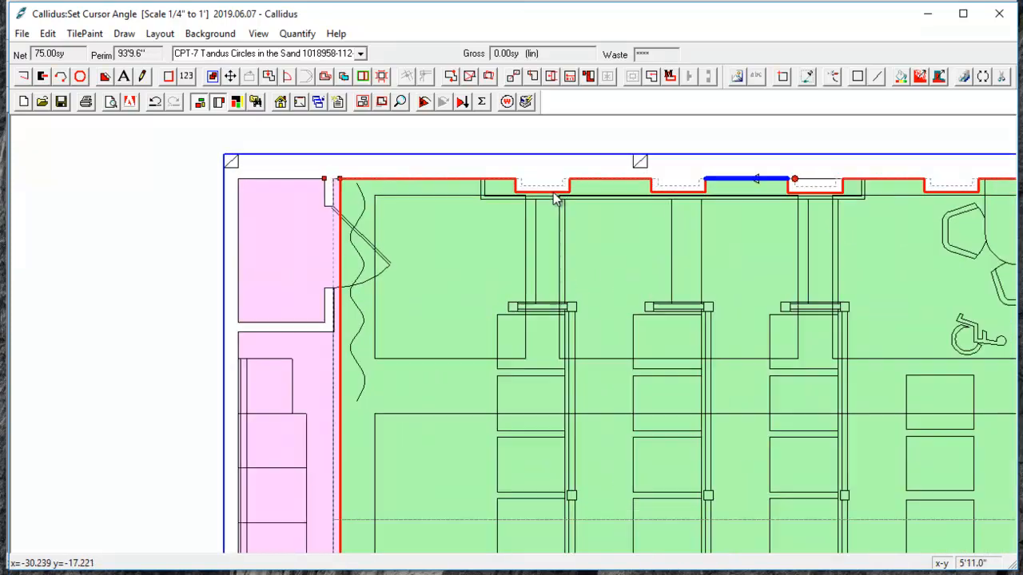
left_click(344, 78)
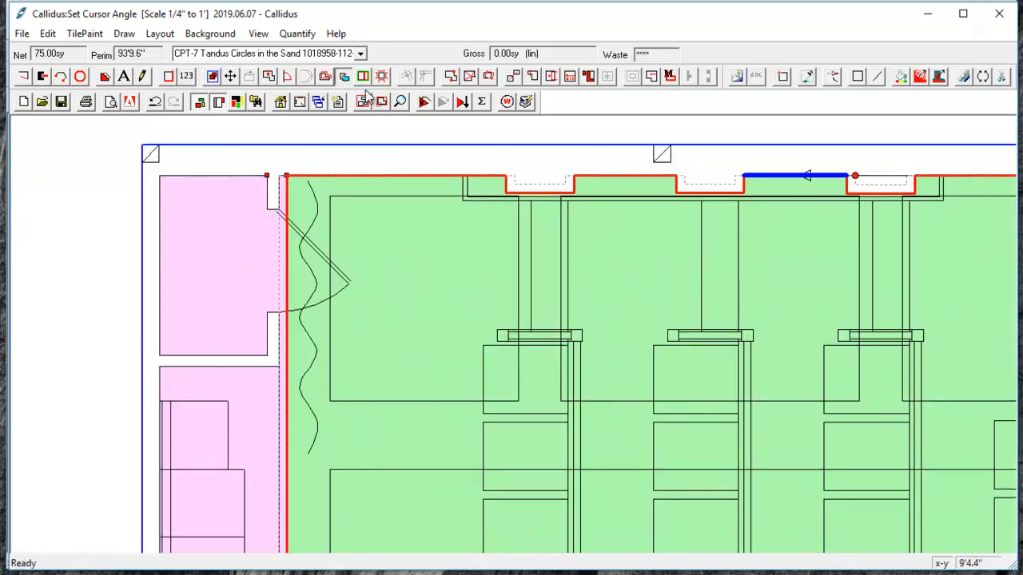
left_click(520, 170)
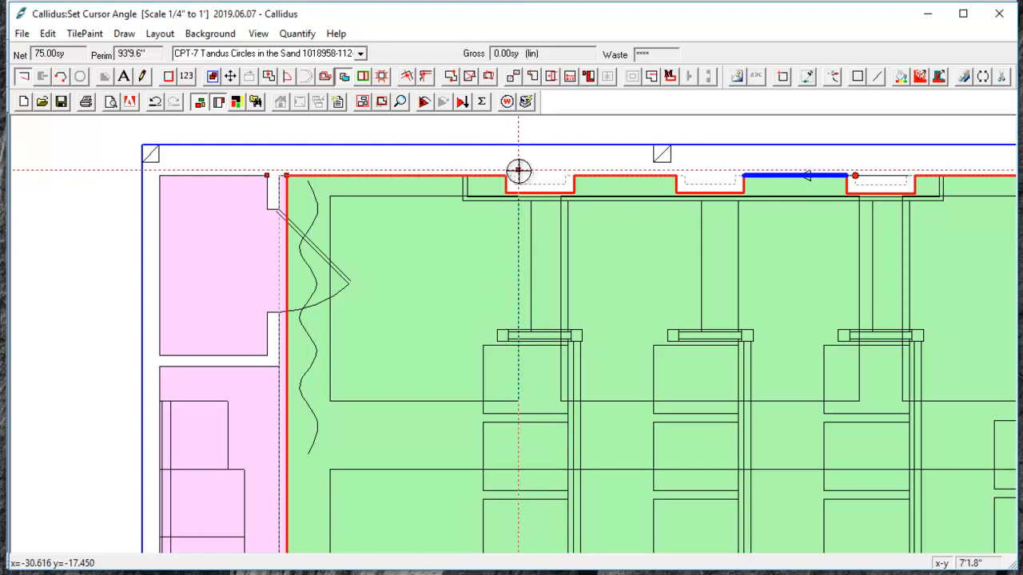
left_click(529, 331)
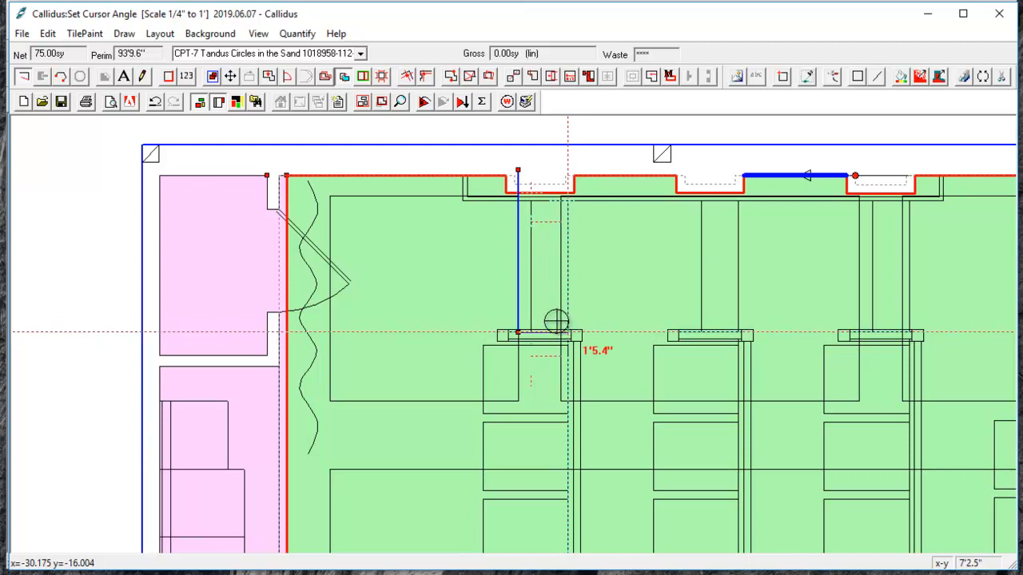
left_click(556, 322)
left_click(544, 150)
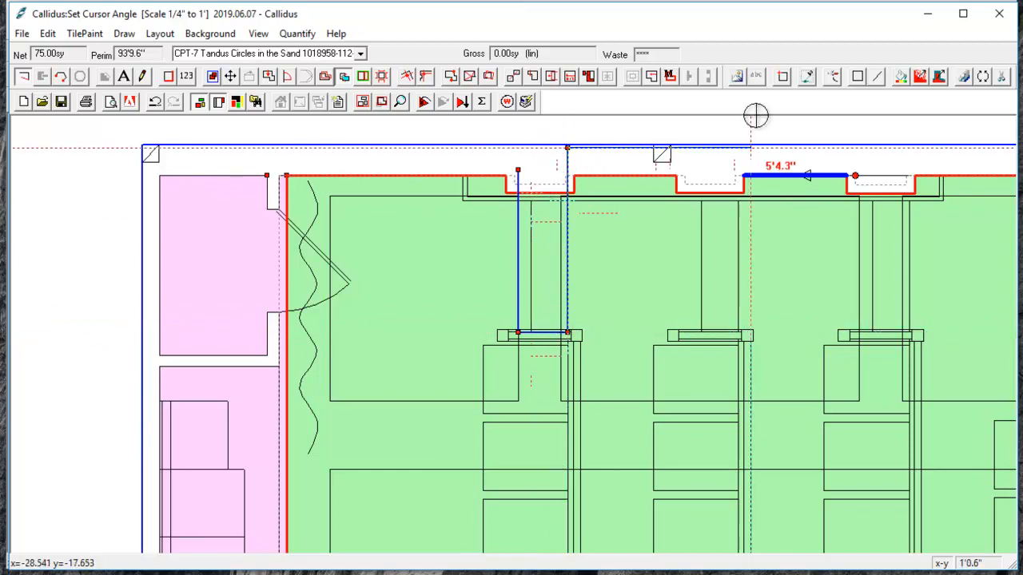
Step: Continue the dividing line across to the second step area and trace down, along and back up its sides
left_click(701, 128)
left_click(727, 336)
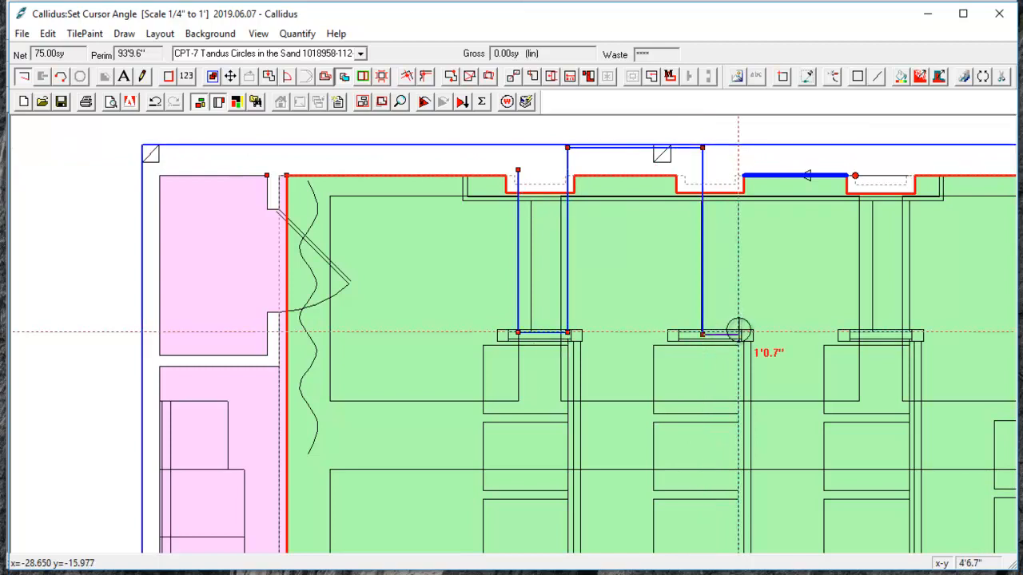
left_click(739, 333)
left_click(710, 123)
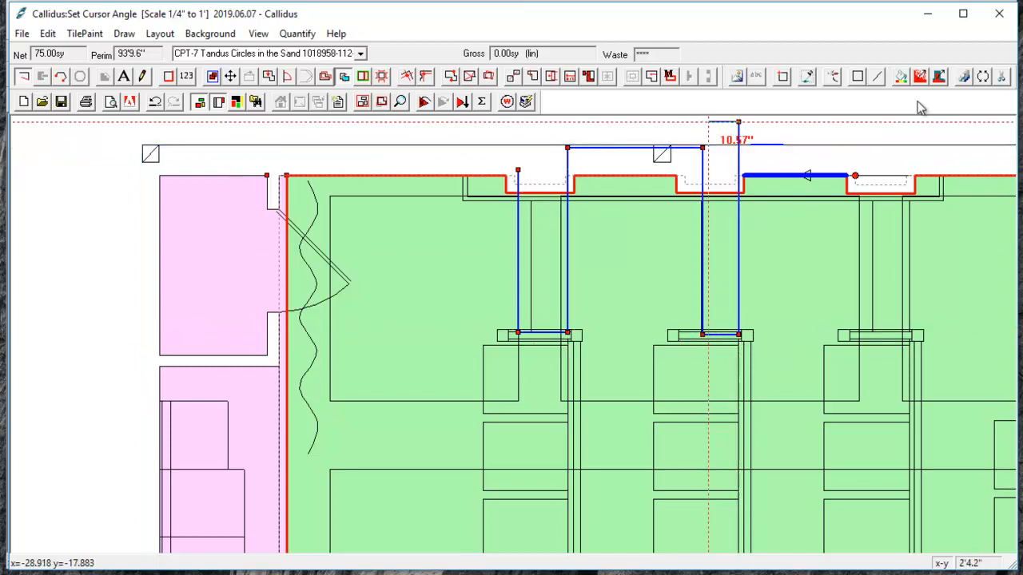
Step: Trace the dividing line around the third step area, about 1'5" wide at its base, and split the areas from the room
left_click(859, 128)
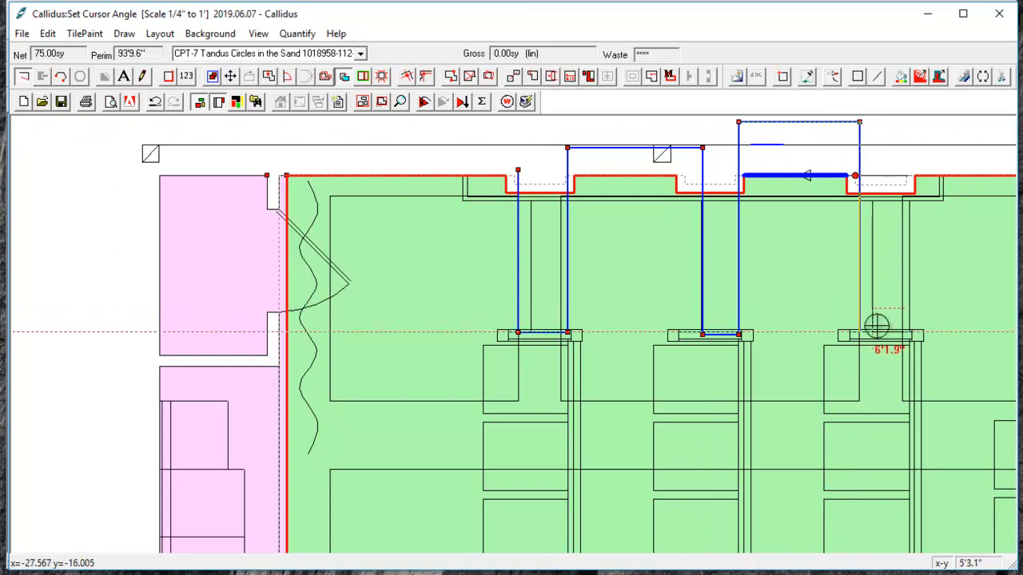
left_click(882, 326)
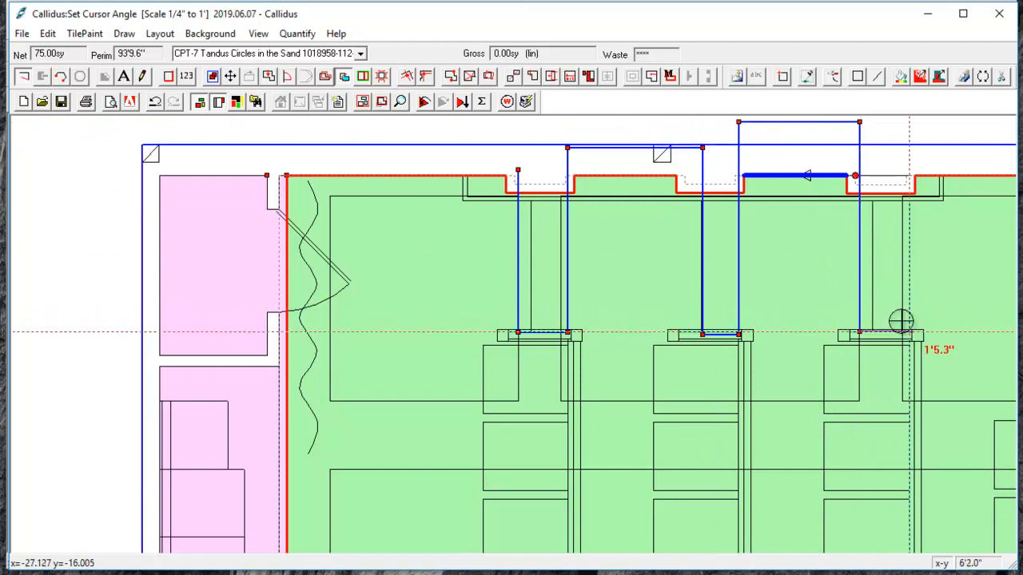
left_click(899, 321)
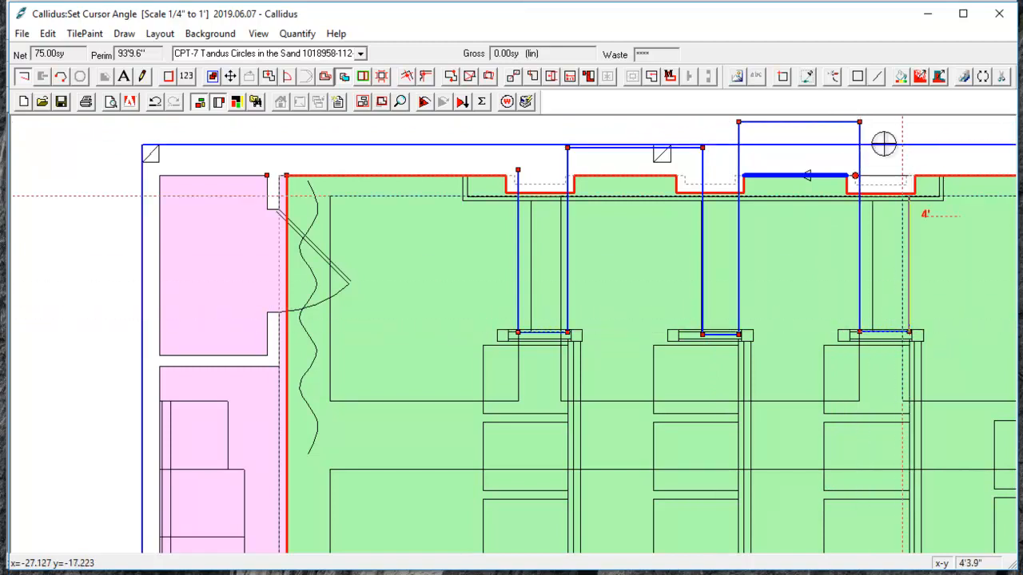
left_click(904, 141)
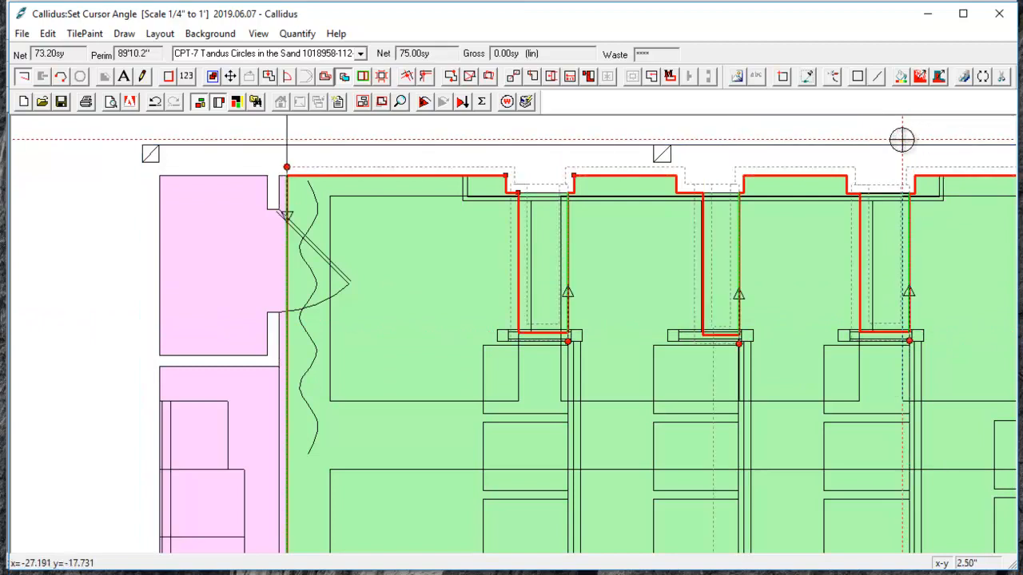
Step: Set the starting walls for the three separated step areas, using the upper wall for the first one
left_click(567, 250)
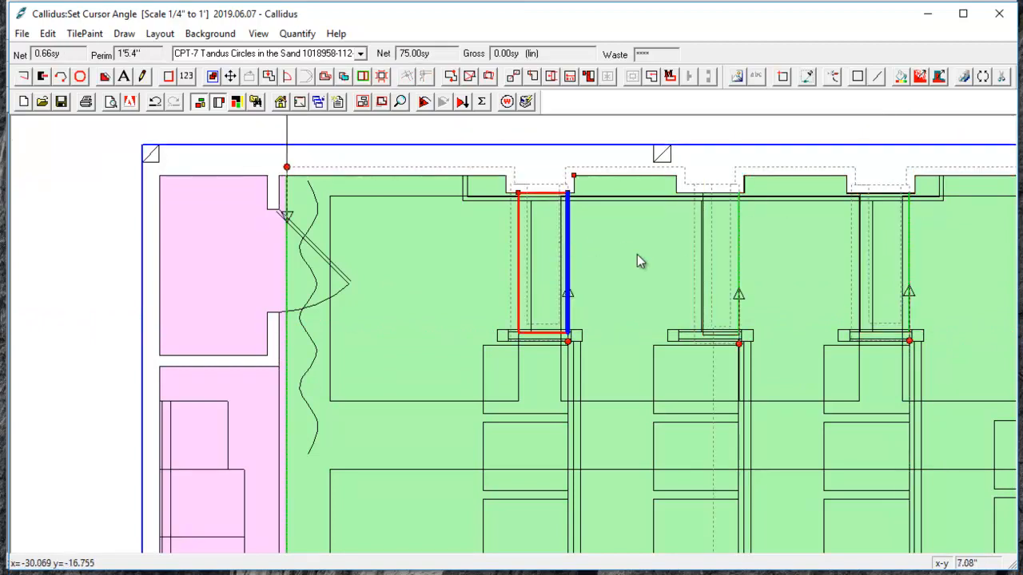
left_click(741, 262)
left_click(885, 263)
left_click(569, 277)
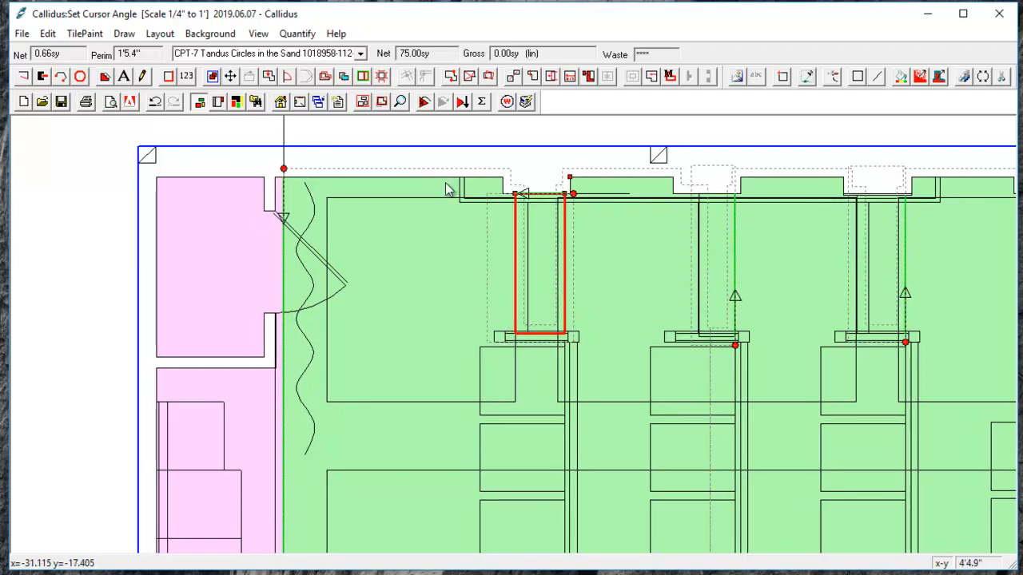
Step: Set the first step area's tiered risers to 2 and apply these room settings to all rooms in this material
left_click(301, 103)
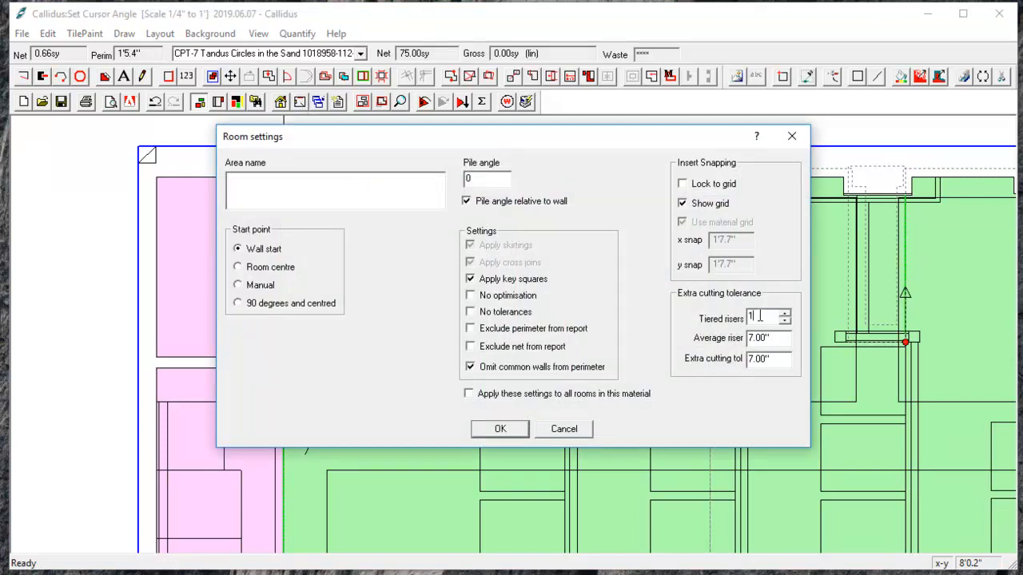
type("2")
left_click_drag(599, 141, 502, 283)
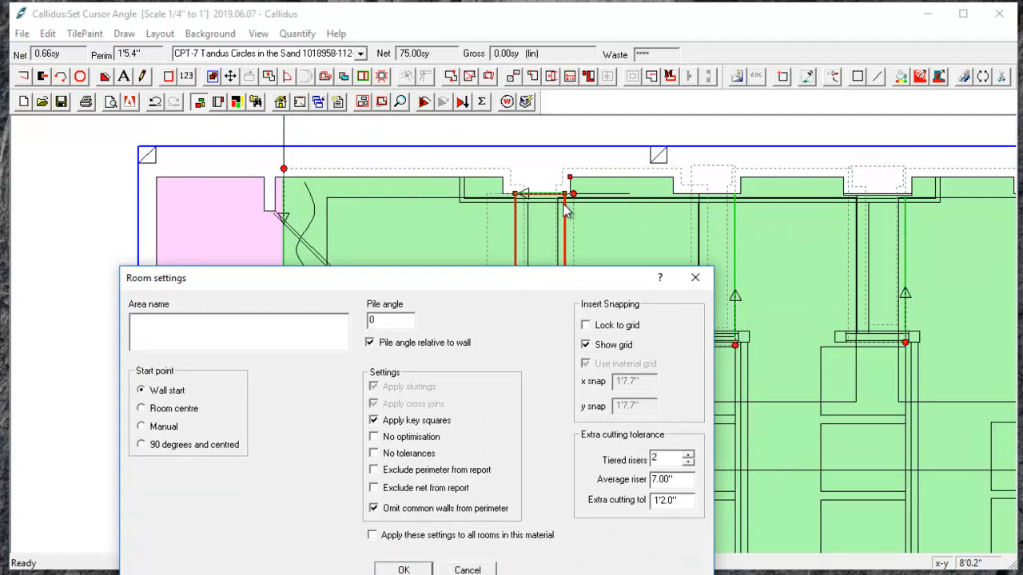
left_click_drag(596, 281, 645, 195)
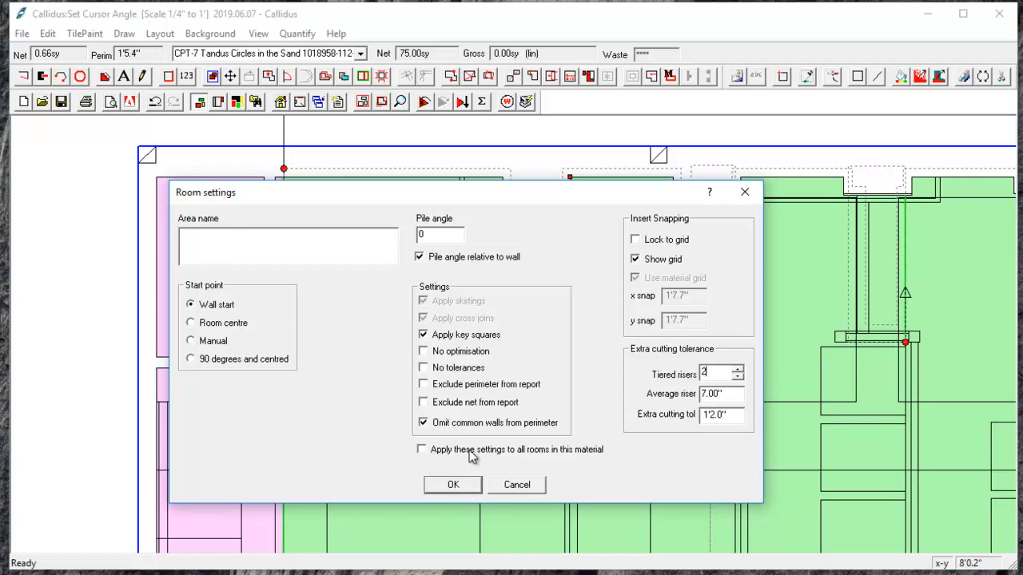
left_click(422, 450)
left_click(439, 489)
scroll(532, 437, "down", 1)
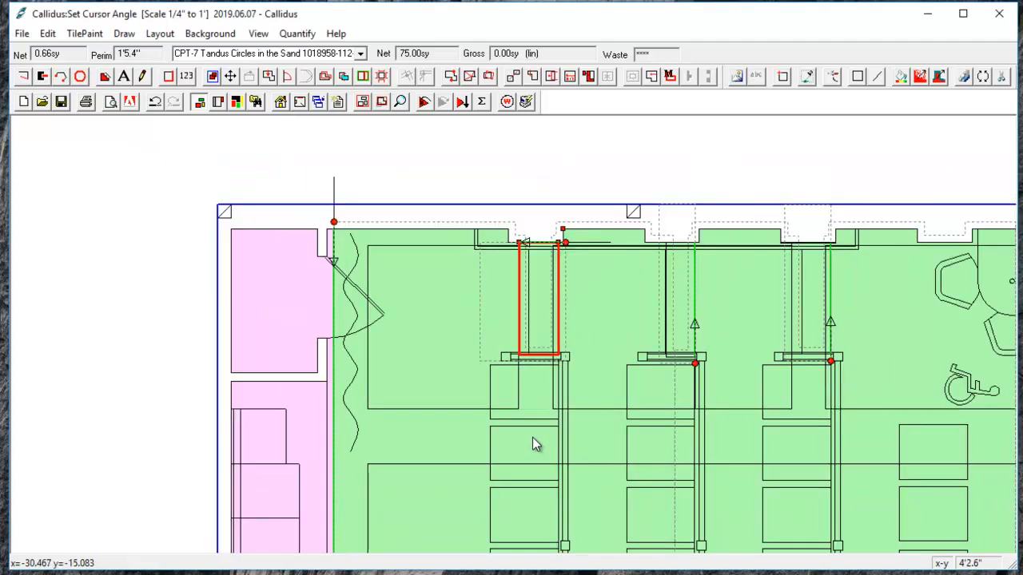
Step: Set the tiered risers of the large main carpet room to 0
scroll(533, 437, "down", 1)
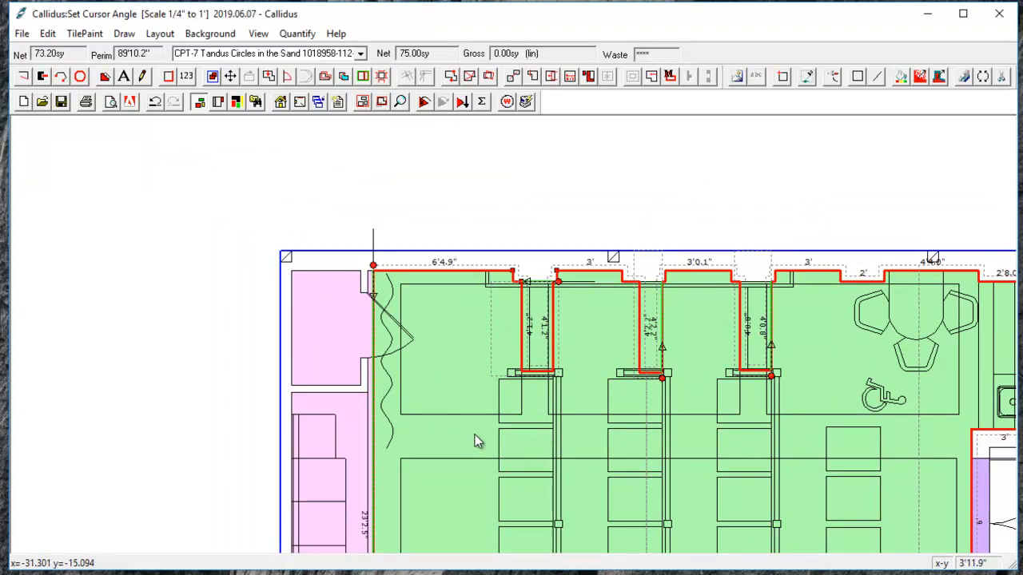
left_click(299, 104)
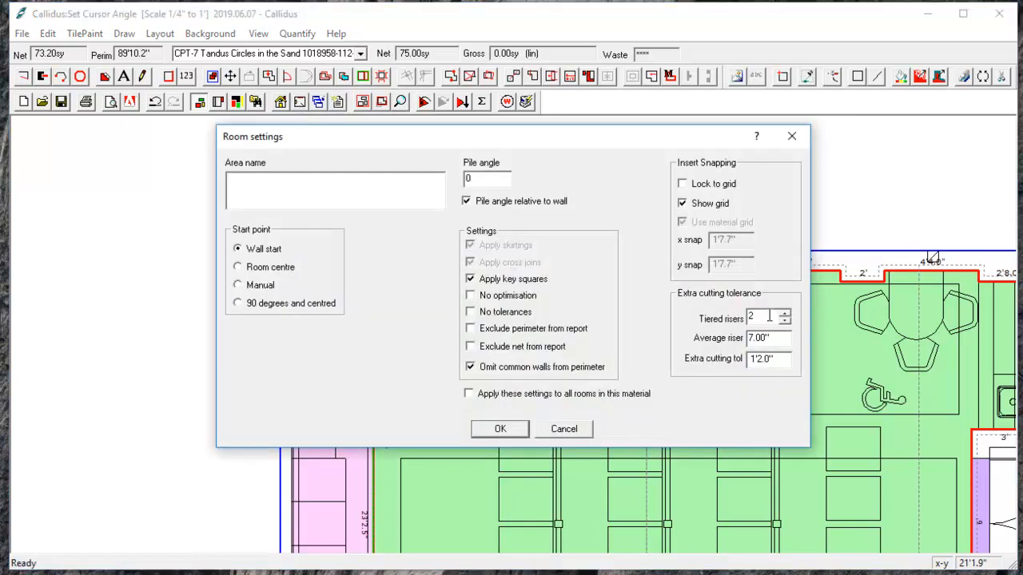
type("0")
left_click(500, 429)
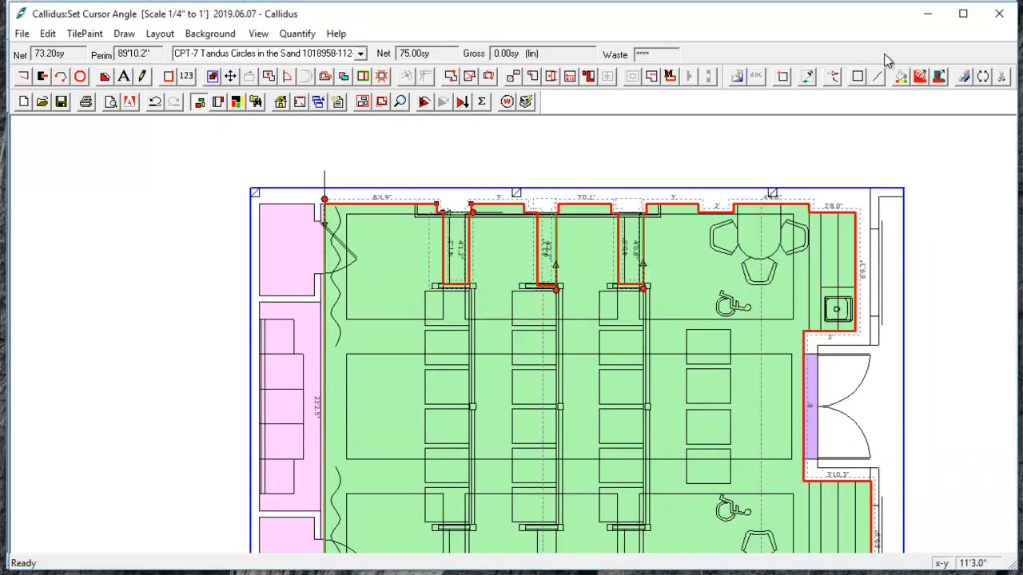
Step: Switch back to the Smiles for Kids Dental Office plan and select the IT 203 room
left_click(925, 22)
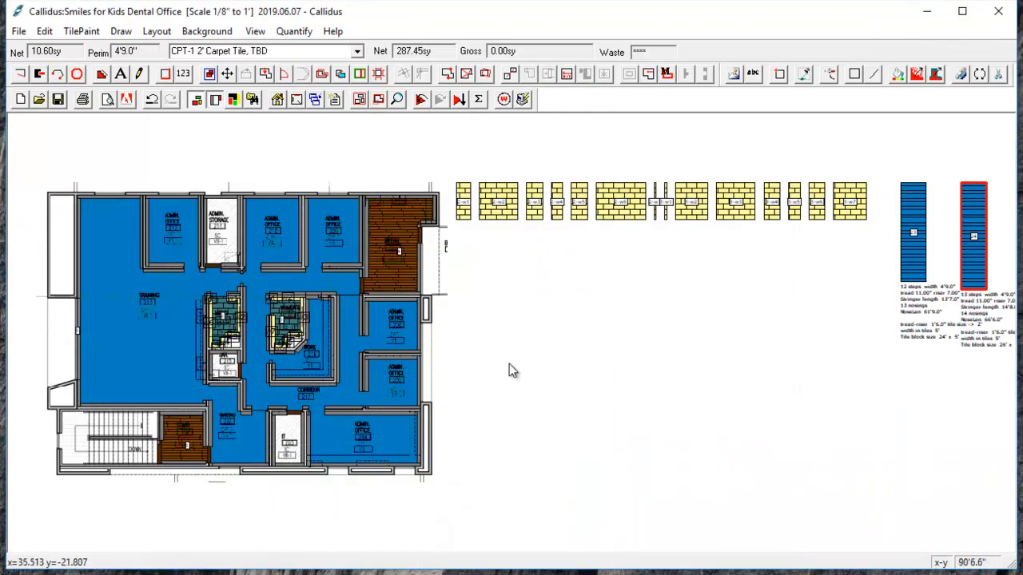
scroll(279, 465, "up", 2)
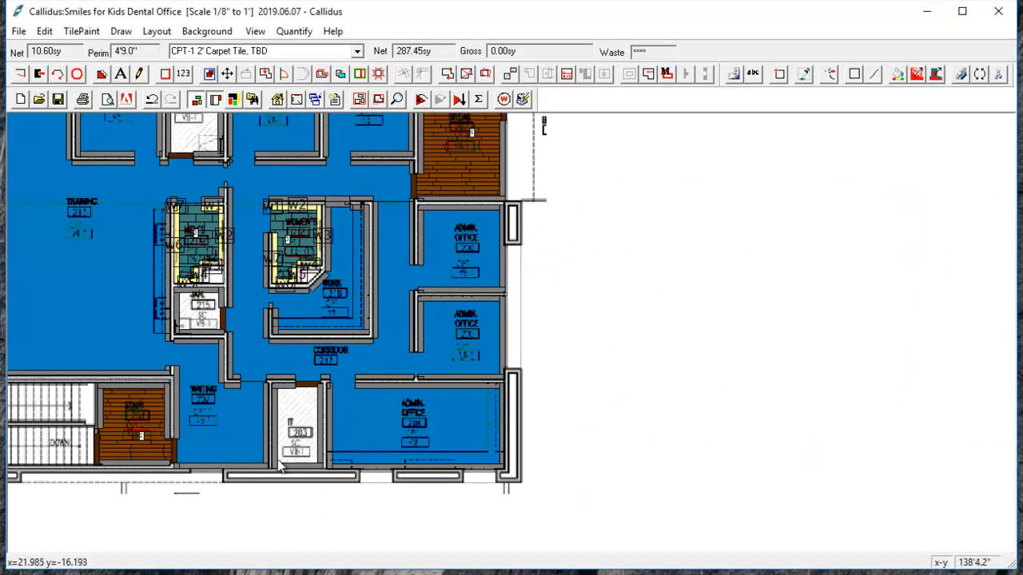
scroll(288, 456, "up", 2)
left_click(300, 444)
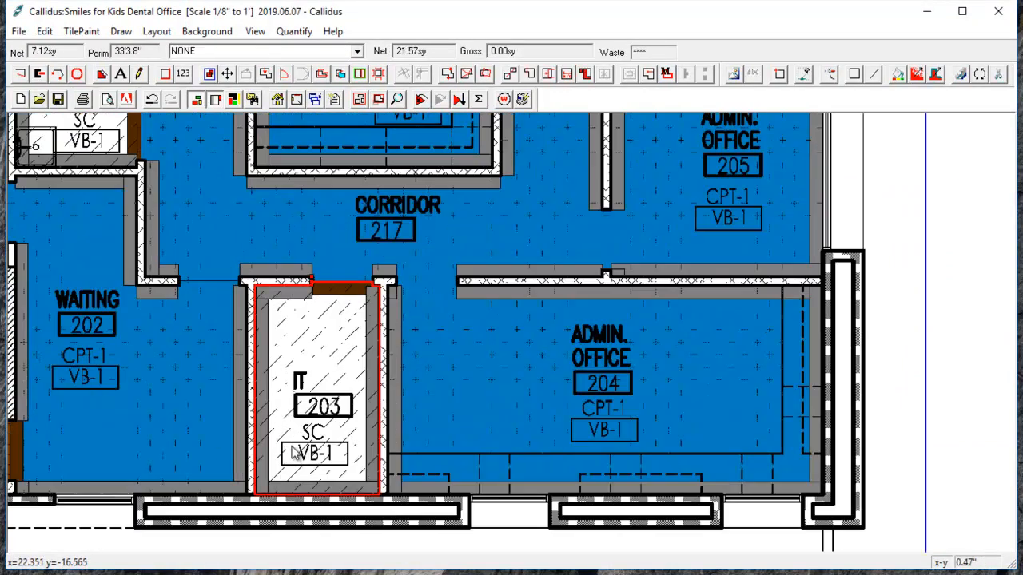
Step: Create a roll-goods material named SV-1 with a 6" base/skirt height and corner count enabled
left_click(315, 100)
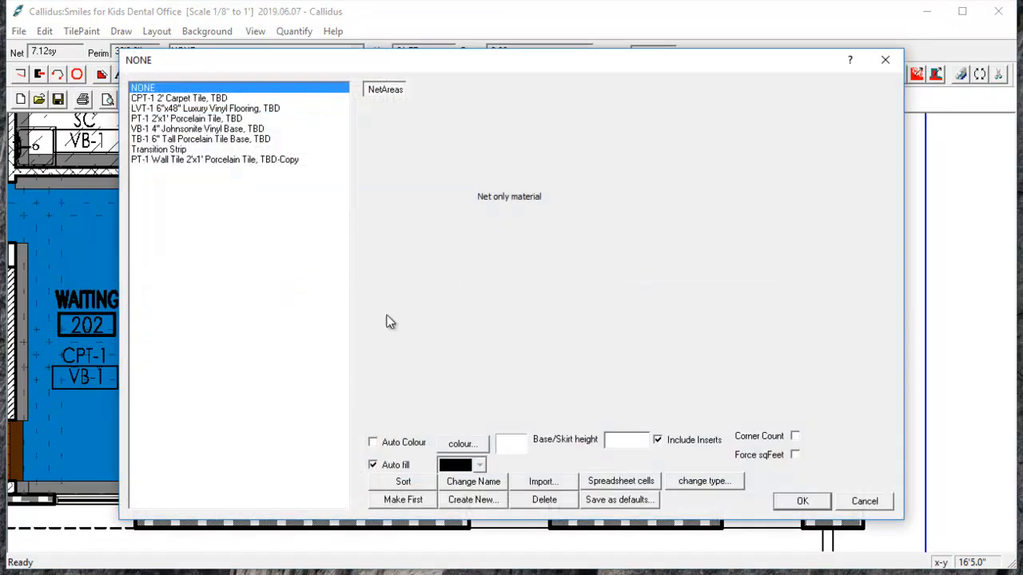
left_click(484, 501)
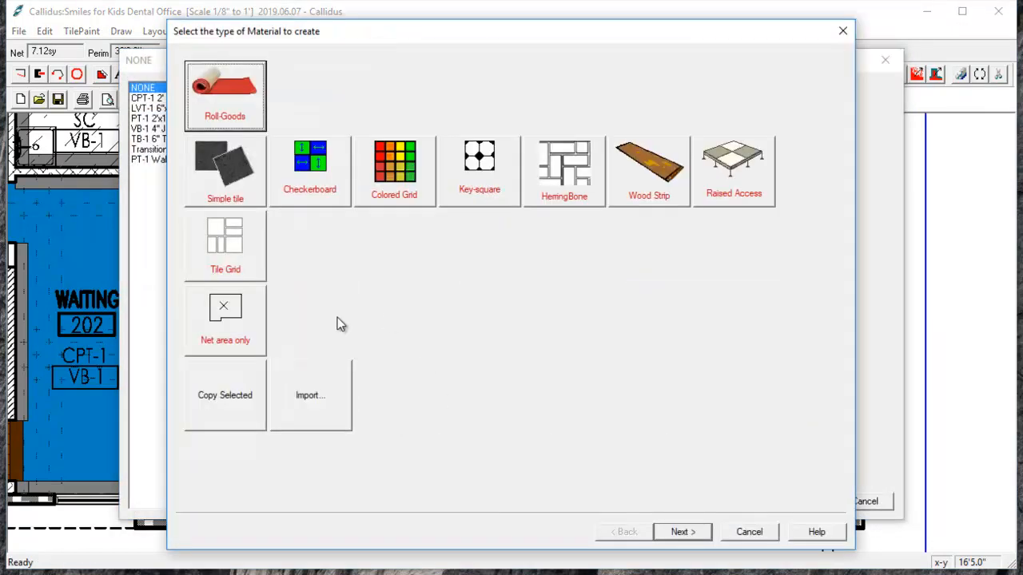
double_click(233, 122)
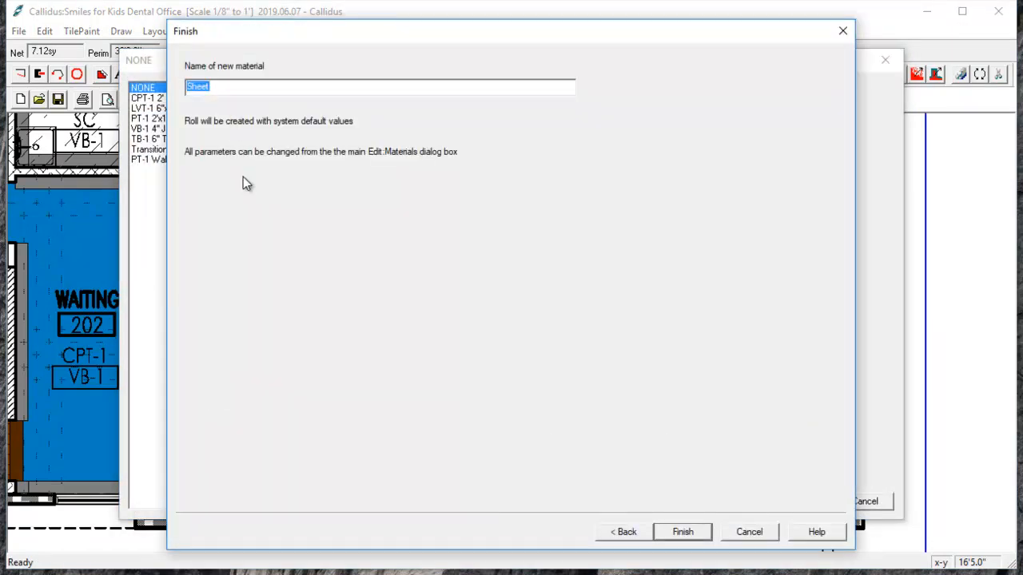
type("SV-1")
key("Return")
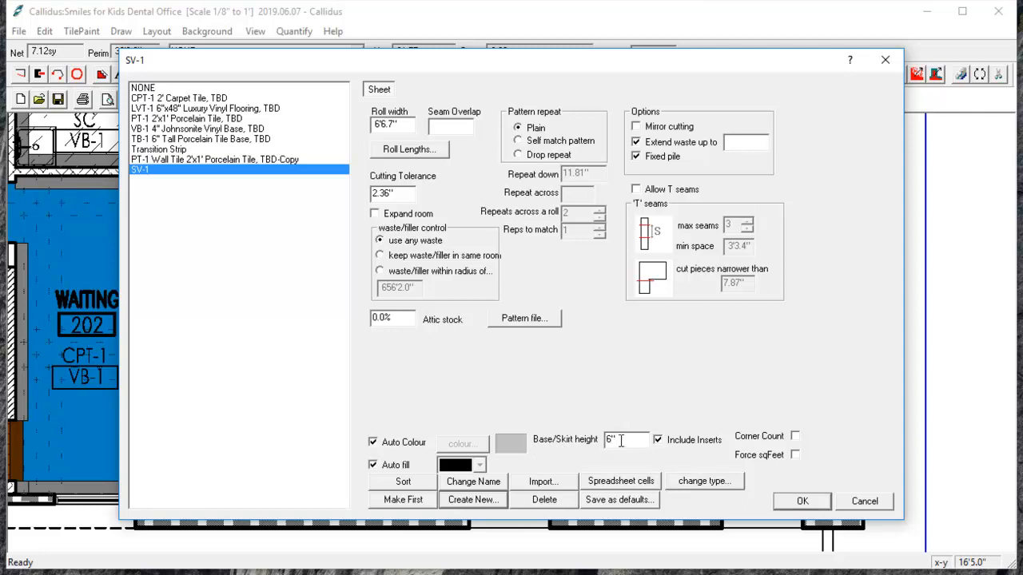
left_click(796, 436)
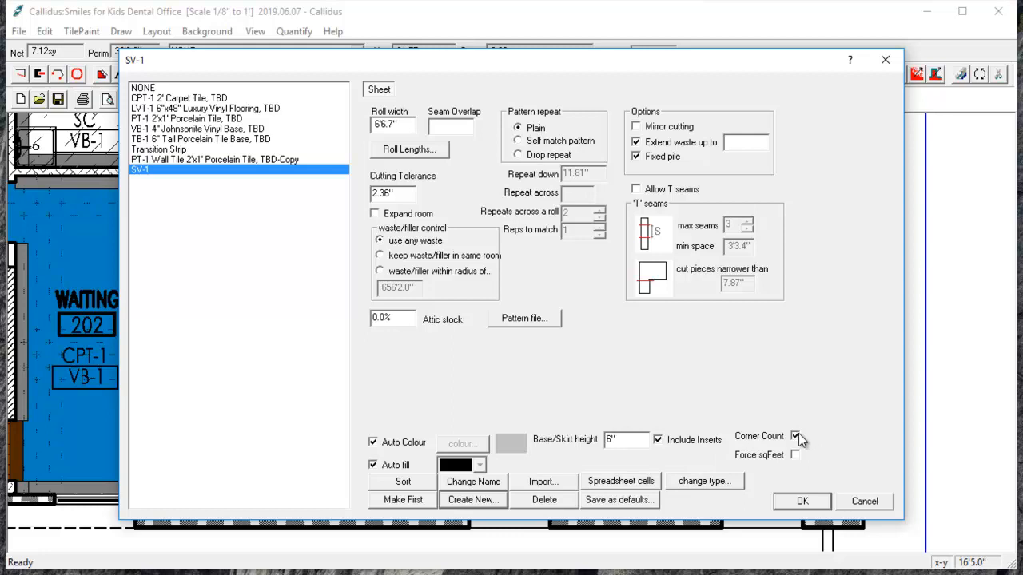
left_click(802, 502)
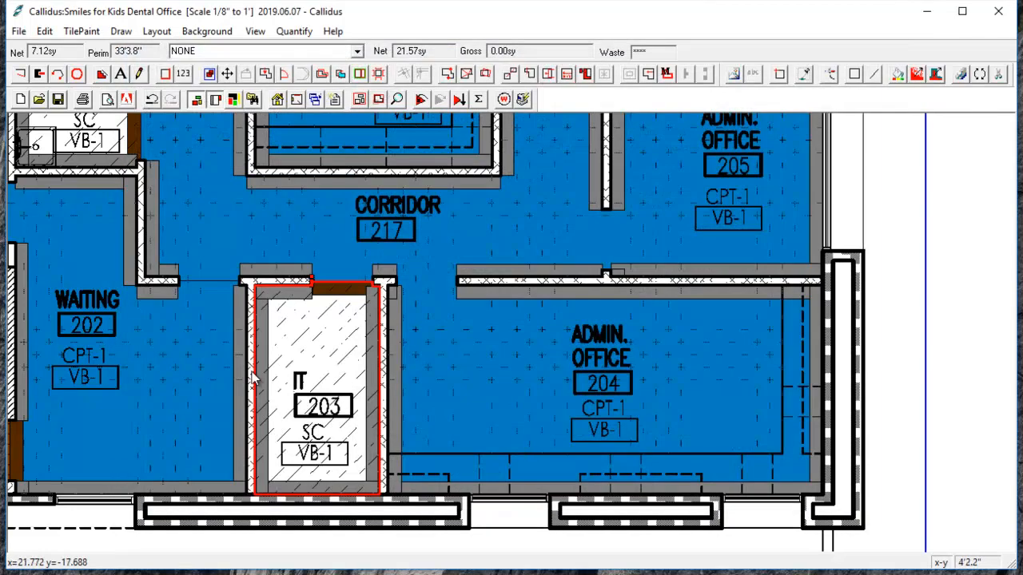
Step: Assign the SV-1 material to the IT 203 room and calculate its roll layout
left_click(356, 51)
left_click(255, 150)
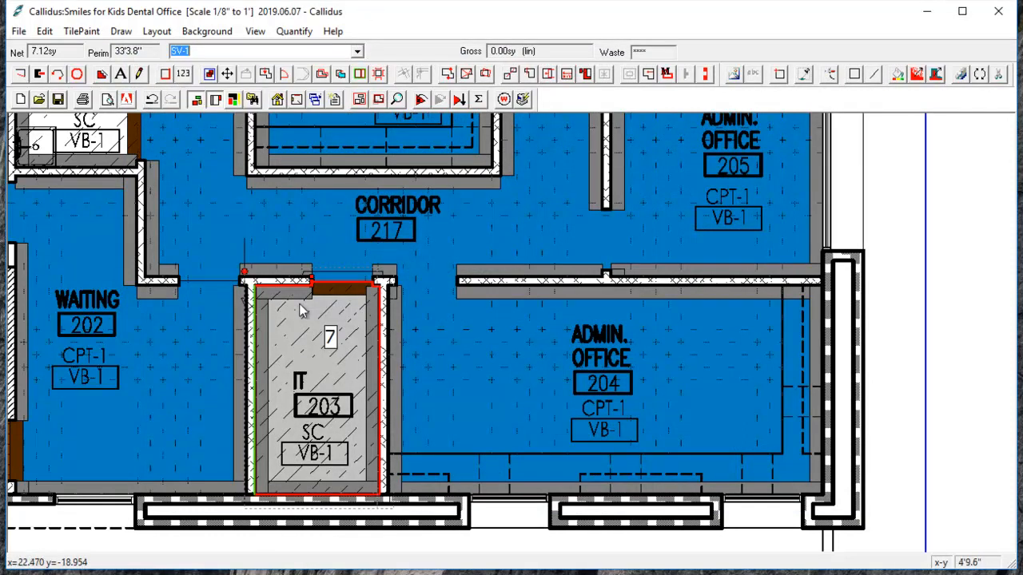
left_click(420, 101)
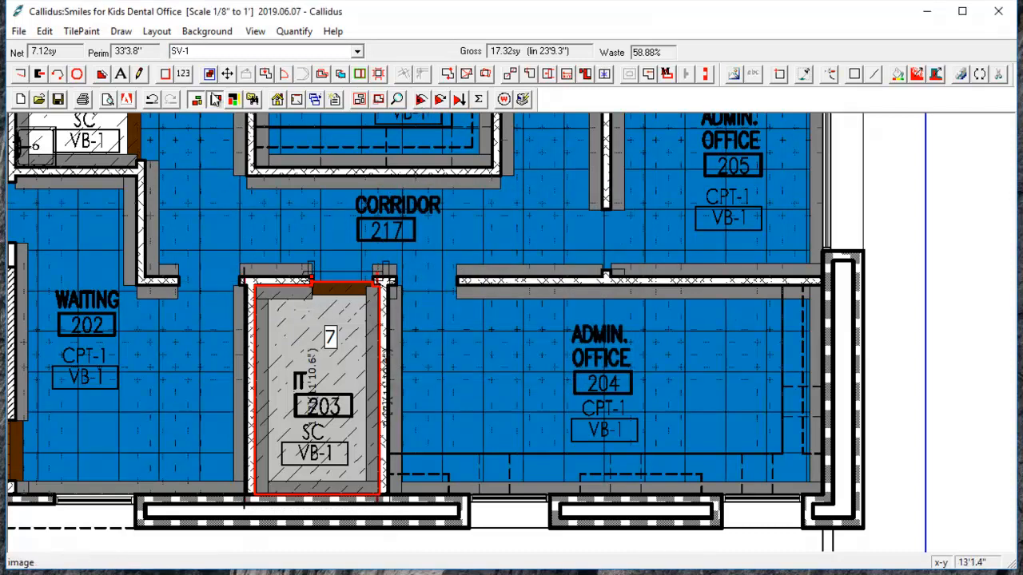
Step: Hide the material colour fills and examine the corners and wall dimensions around the IT 203 doorway
left_click(215, 99)
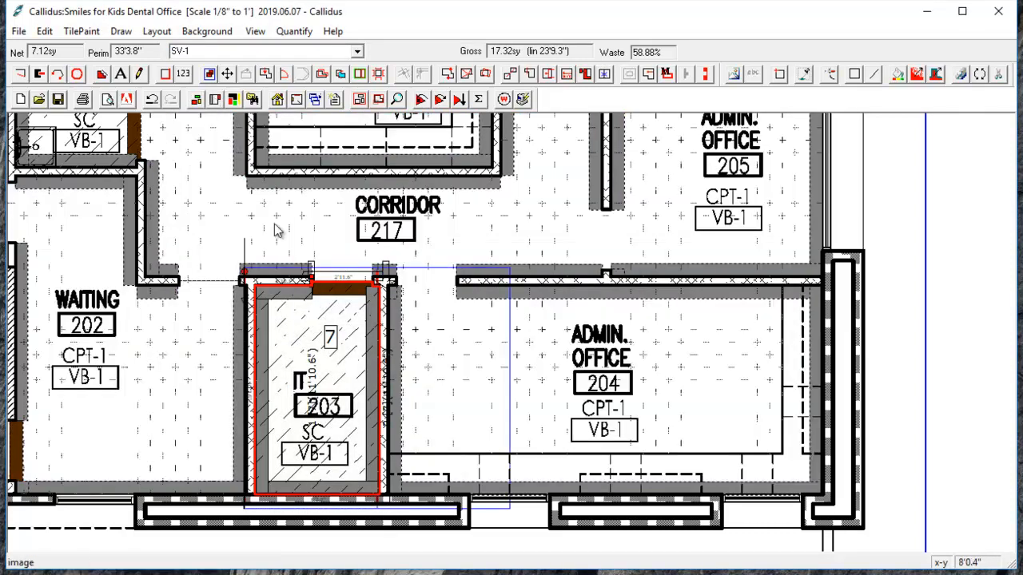
scroll(404, 204, "up", 3)
scroll(445, 314, "up", 1)
scroll(444, 315, "down", 3)
scroll(446, 258, "up", 2)
scroll(538, 241, "up", 2)
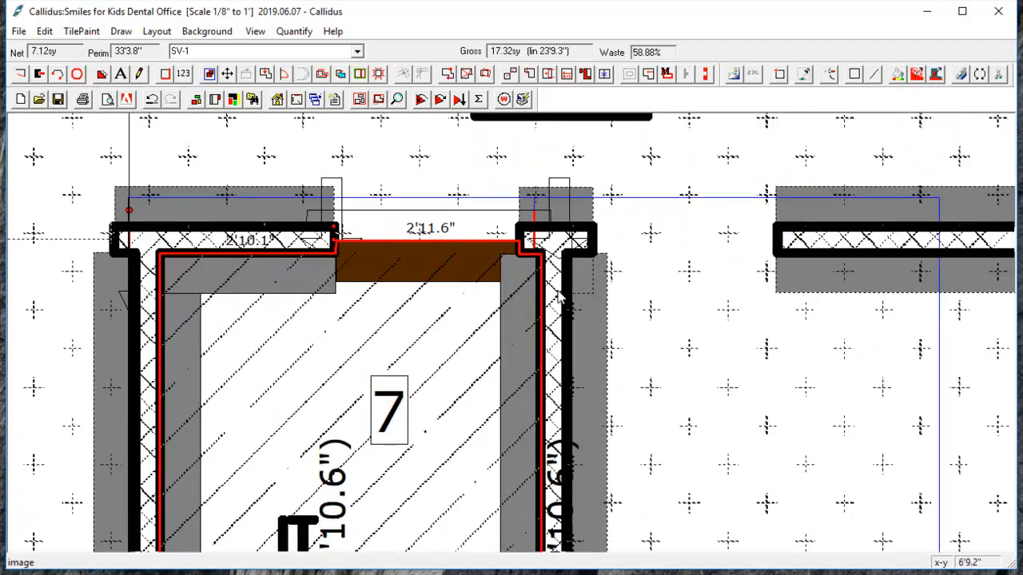
Step: Select the doorway edge of IT 203 and recalculate the SV-1 roll layout running parallel to it
scroll(687, 300, "down", 3)
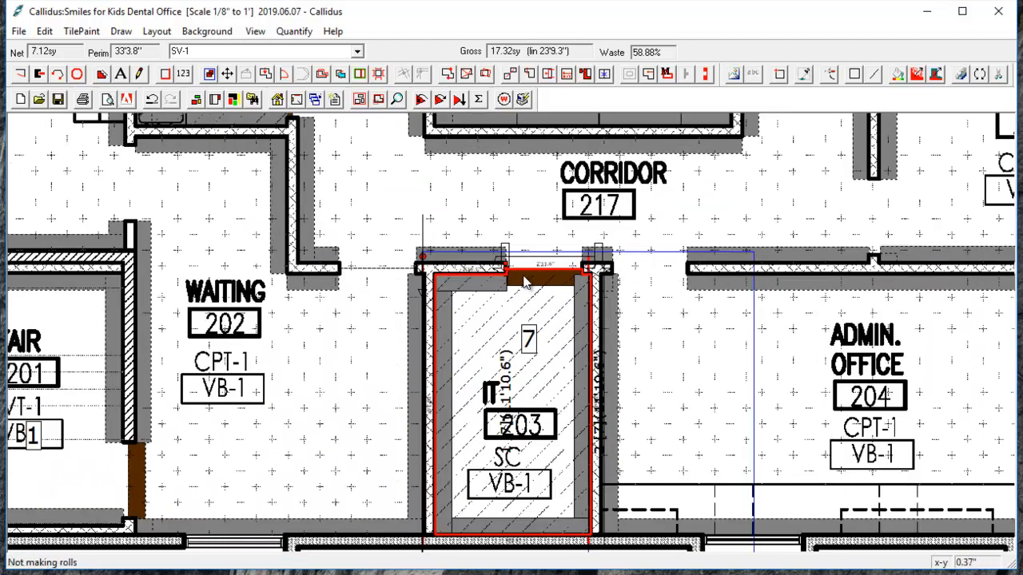
left_click(524, 277)
left_click(421, 99)
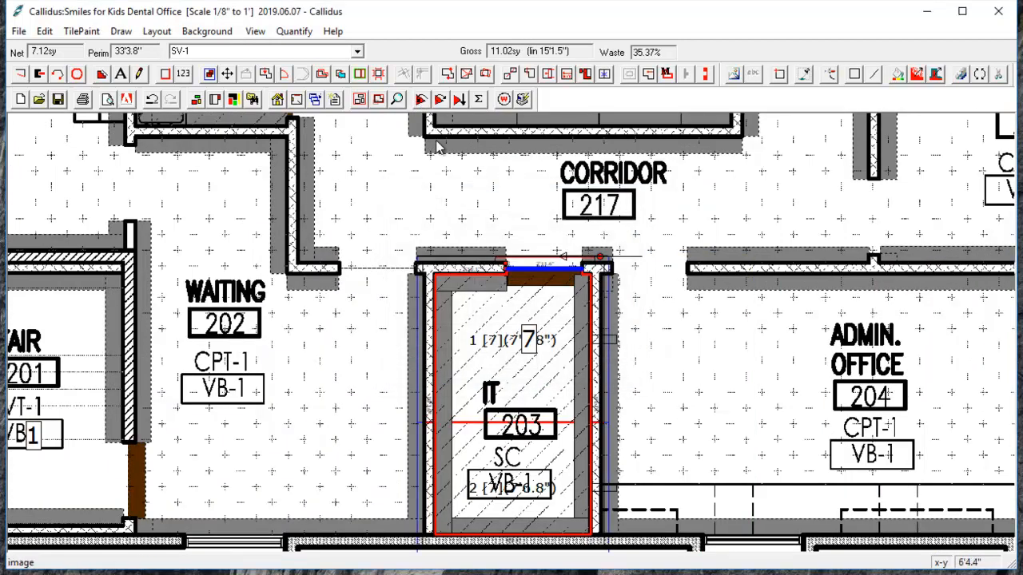
Step: Check the corners around IT 203 and preview the Colour Summary of FloorPlan report at Fit To Page scale
scroll(491, 438, "up", 1)
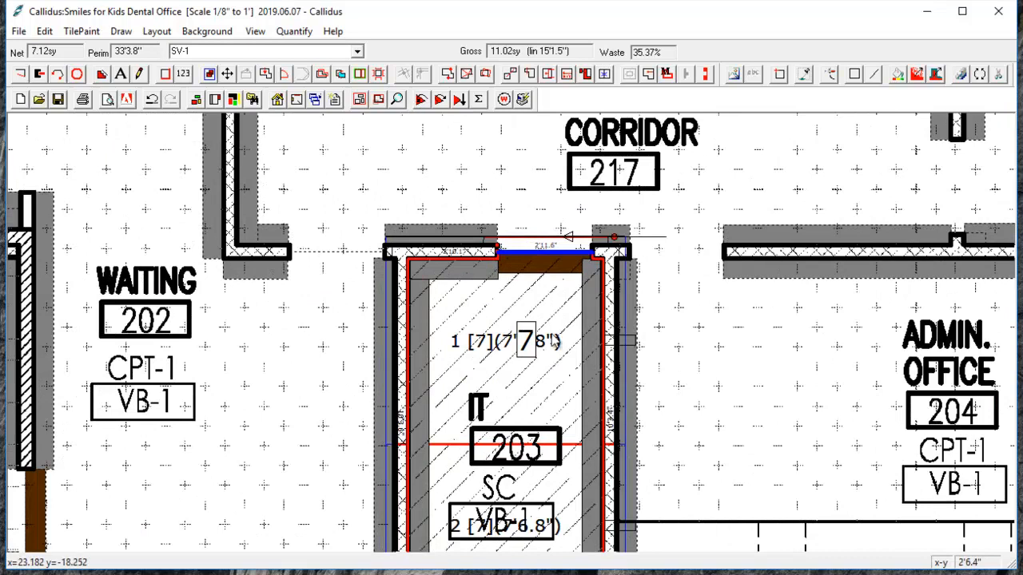
scroll(595, 279, "up", 1)
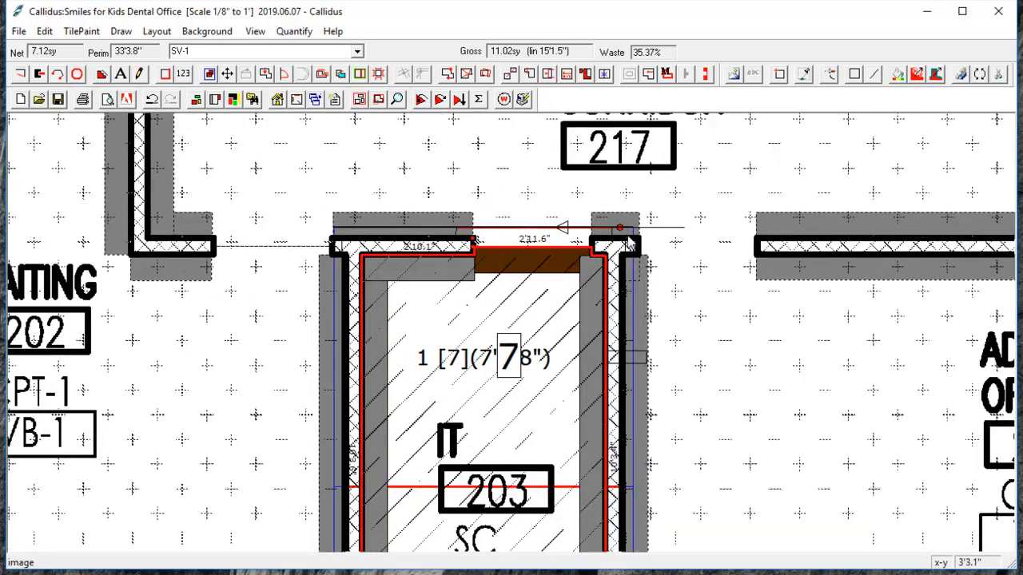
scroll(622, 354, "down", 1)
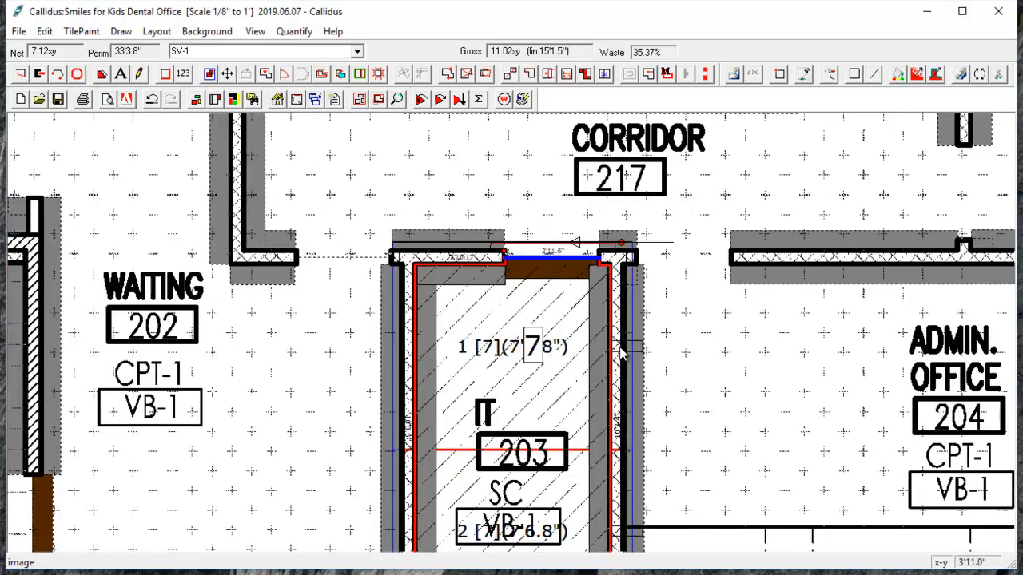
scroll(577, 142, "up", 1)
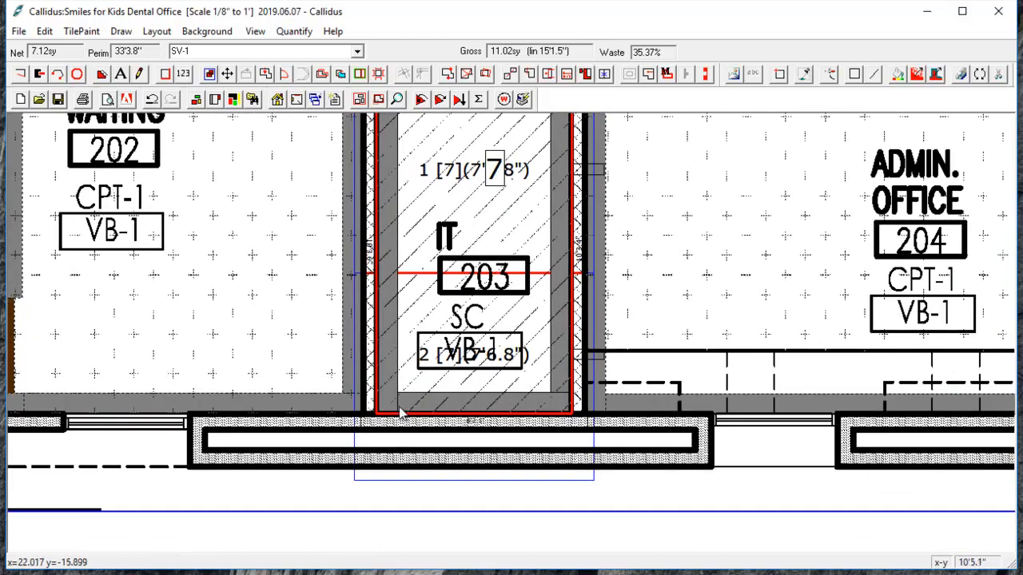
scroll(422, 390, "down", 1)
left_click_drag(432, 340, 412, 397)
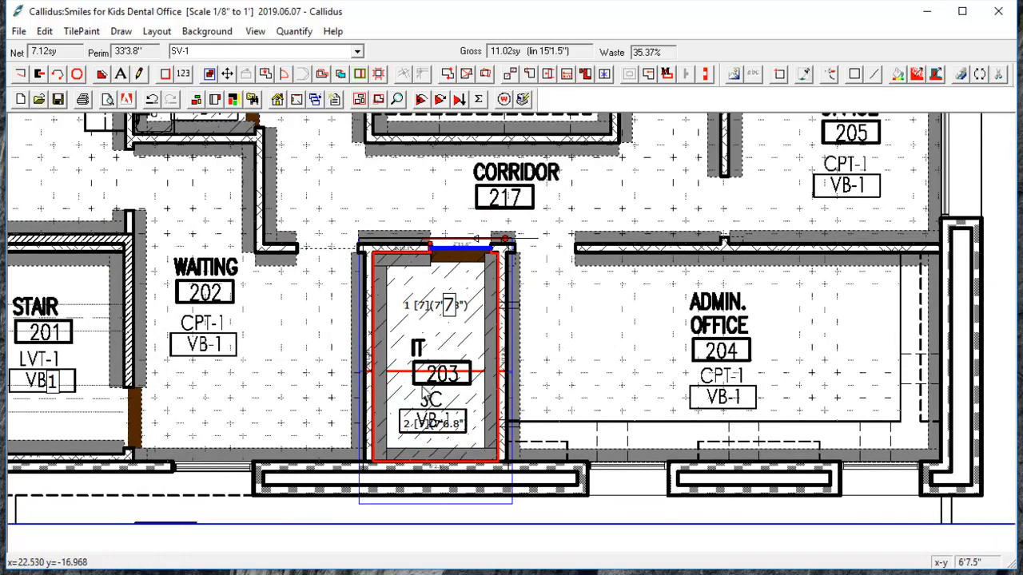
left_click(109, 99)
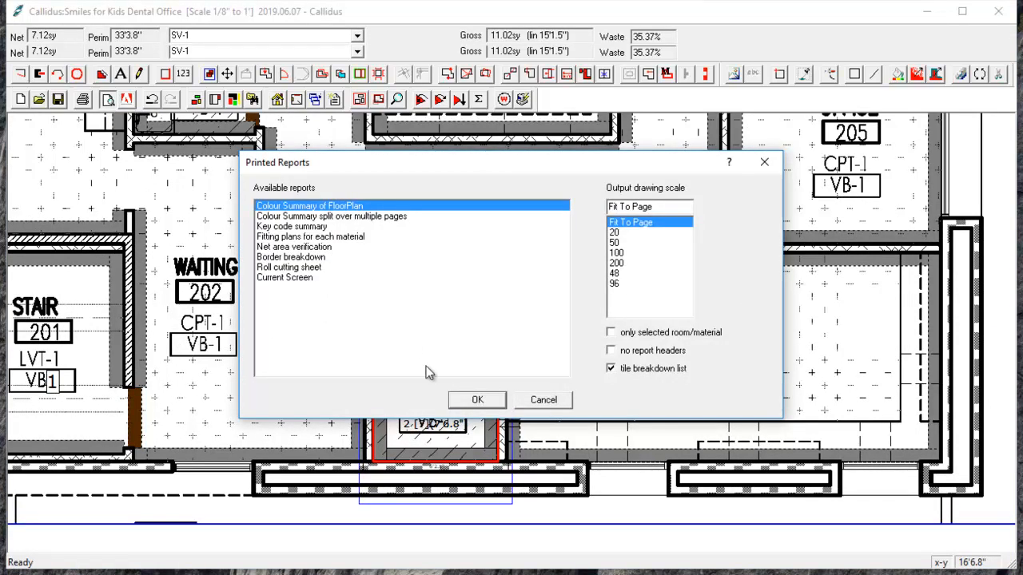
left_click(491, 404)
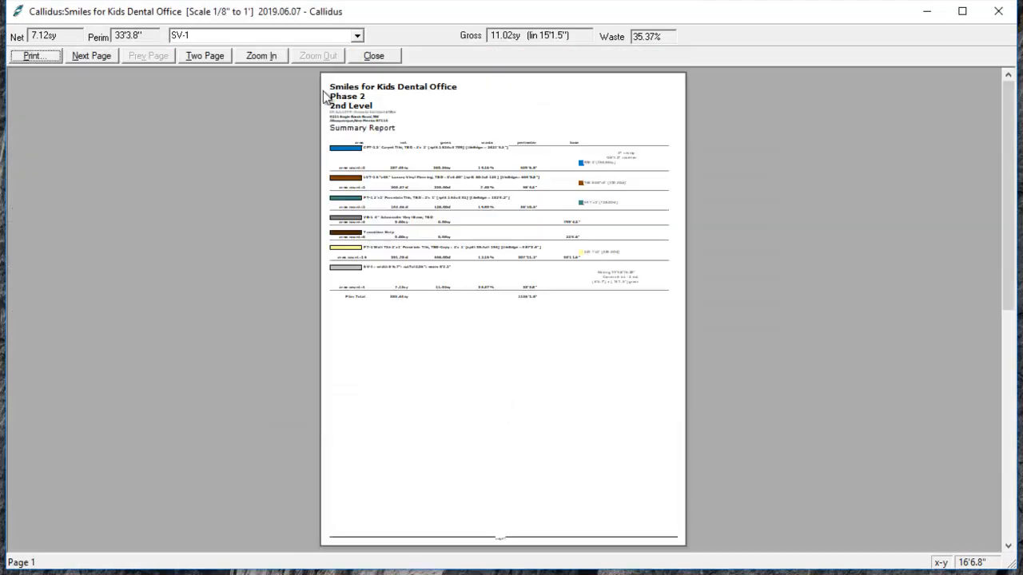
Step: Examine the SV-1 skirting, corner counts and gross roll size in the summary report and close the preview
left_click(266, 58)
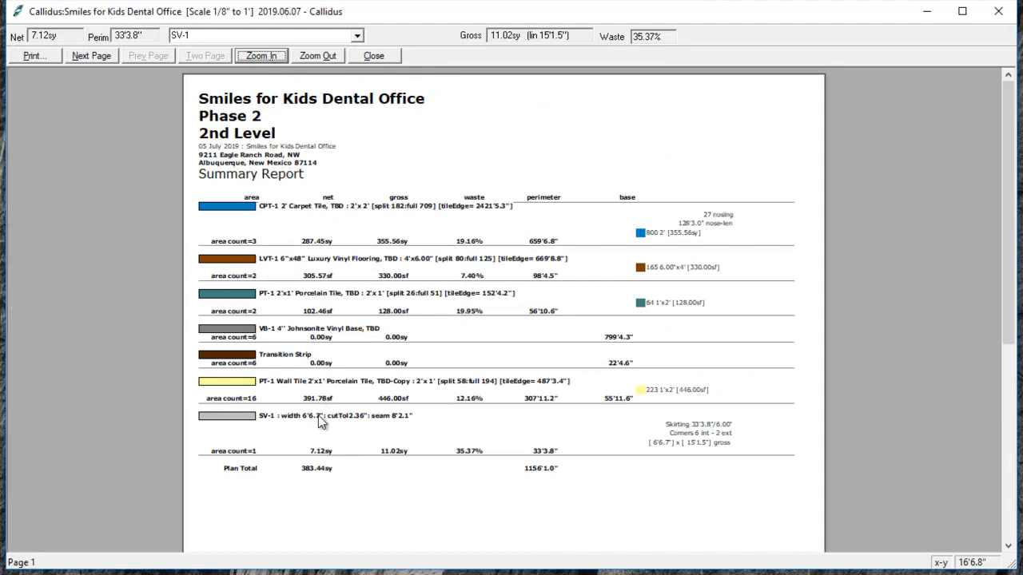
left_click(262, 59)
left_click_drag(1010, 137, 1011, 249)
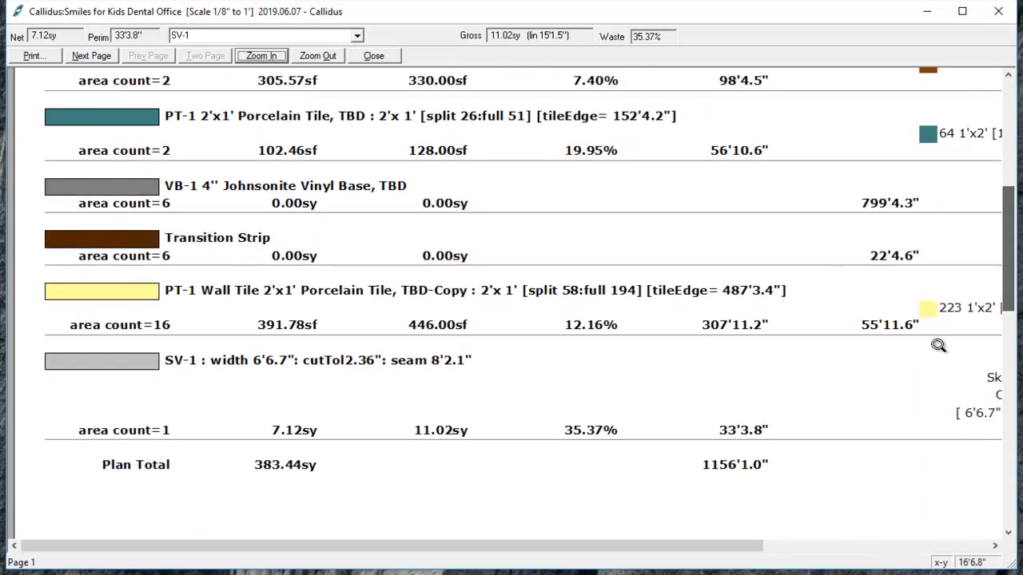
left_click_drag(562, 557, 684, 548)
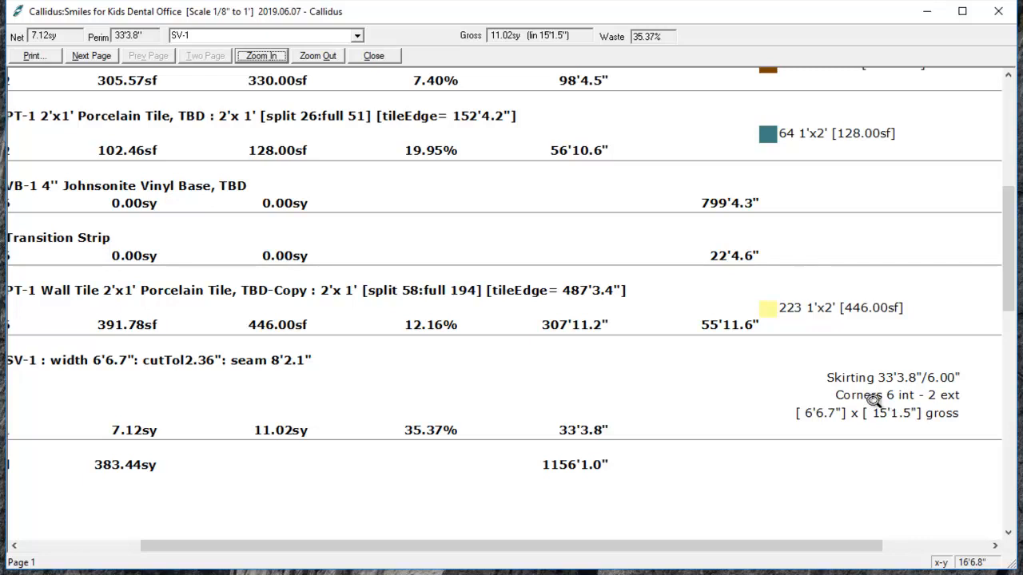
left_click_drag(736, 547, 611, 547)
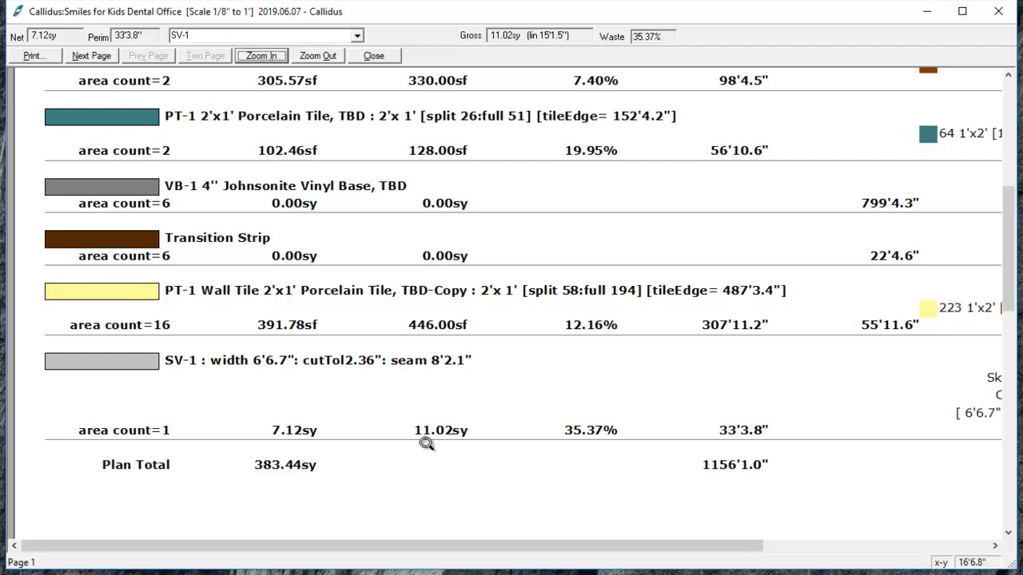
left_click_drag(502, 557, 552, 557)
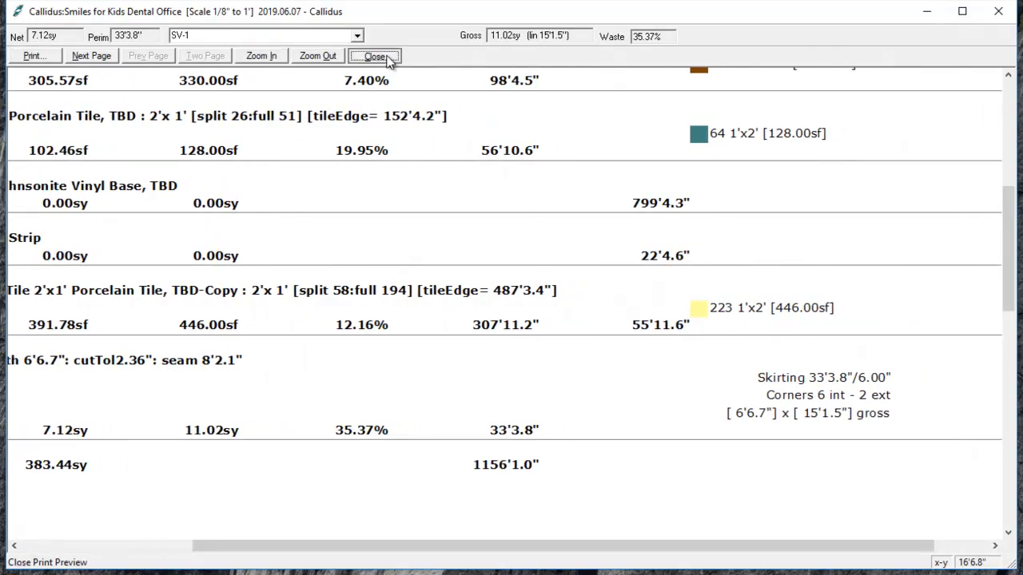
left_click(384, 57)
scroll(459, 323, "down", 2)
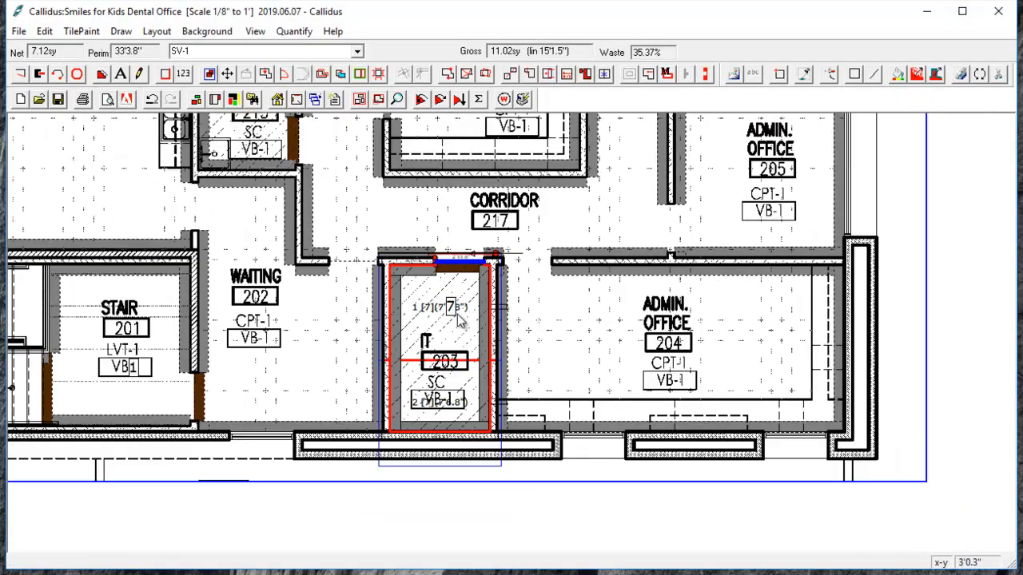
scroll(470, 366, "down", 2)
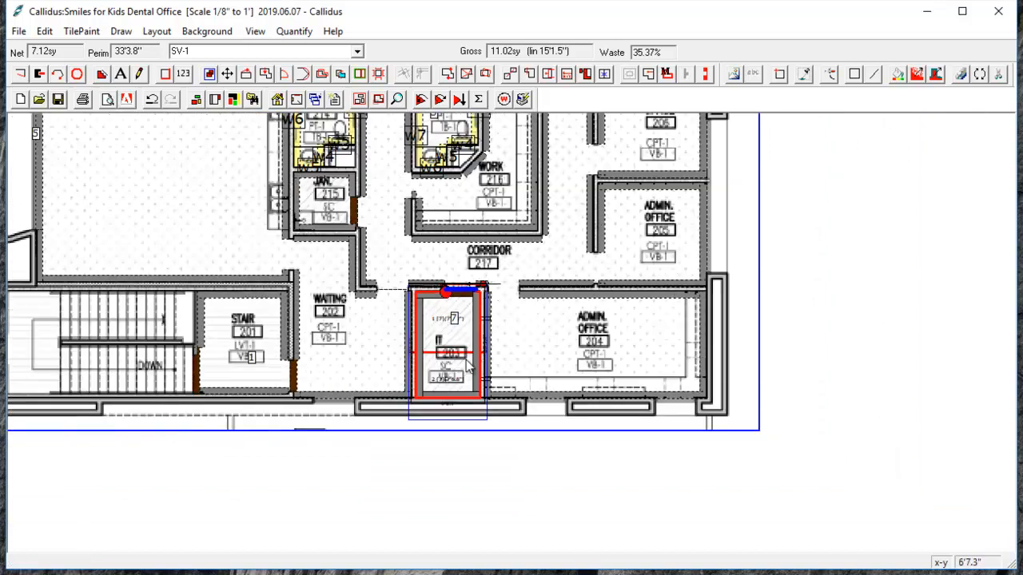
left_click_drag(471, 376, 524, 440)
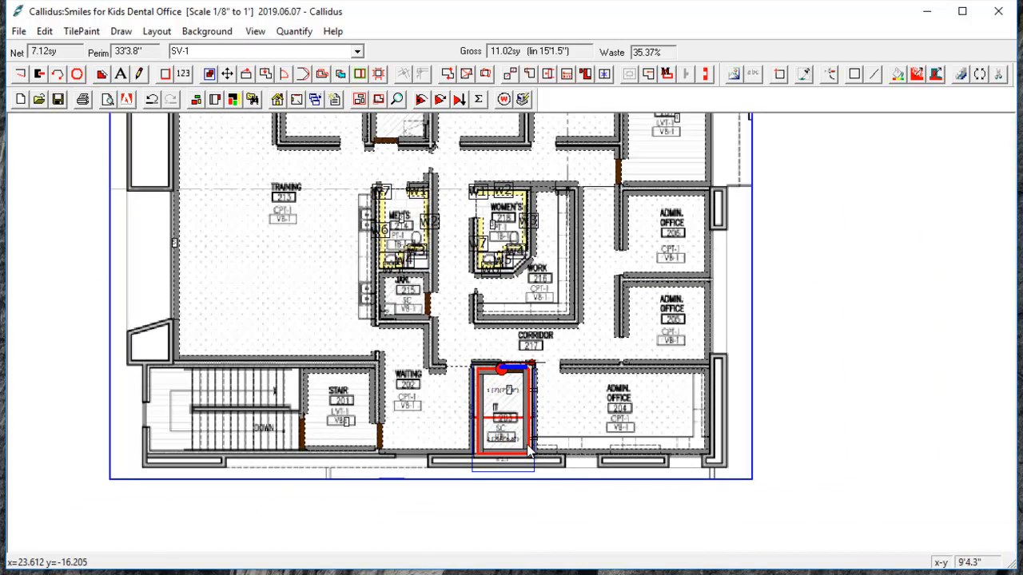